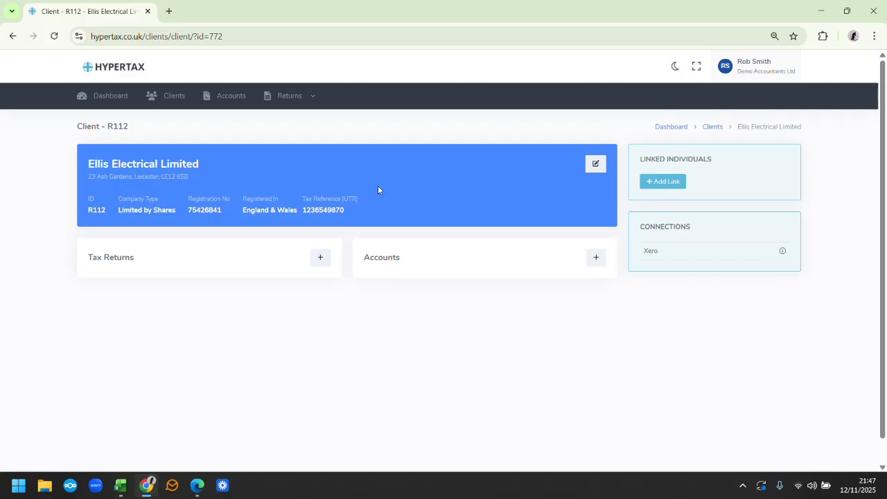
# - Create new accounts for Ellis Electrical Limited covering the period 01/04/2023 to 31/03/2024
pyautogui.click(594, 259)
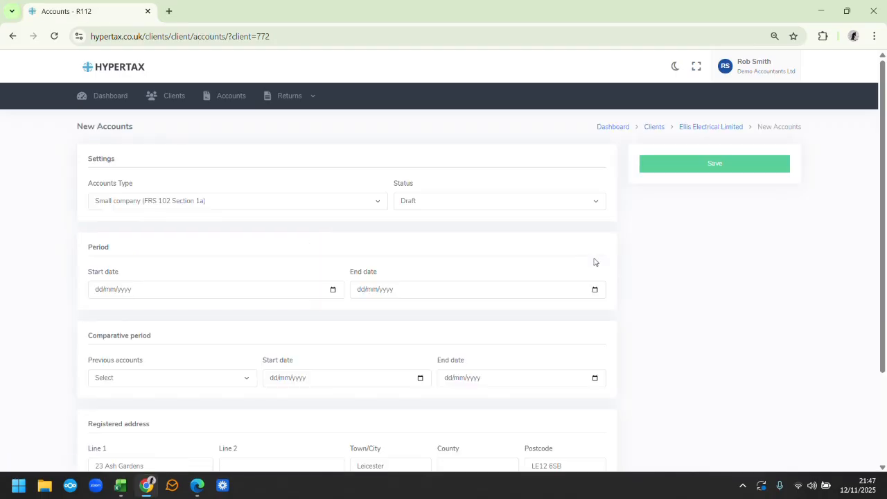
pyautogui.click(101, 291)
pyautogui.write('01042')
pyautogui.click(358, 291)
pyautogui.write('31/03/2024')
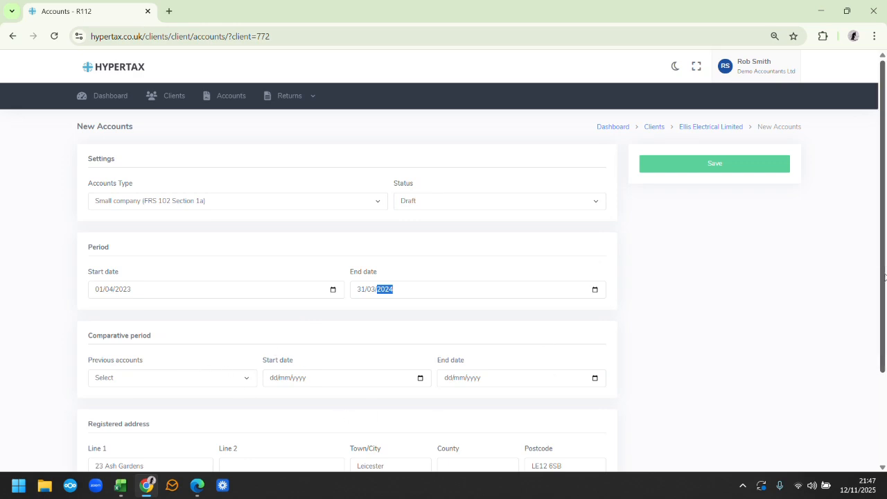
# - Add a director with the director's full name and appointment date 01/04/2024, and save the new accounts
pyautogui.scroll(-3, 884, 278)
pyautogui.click(659, 258)
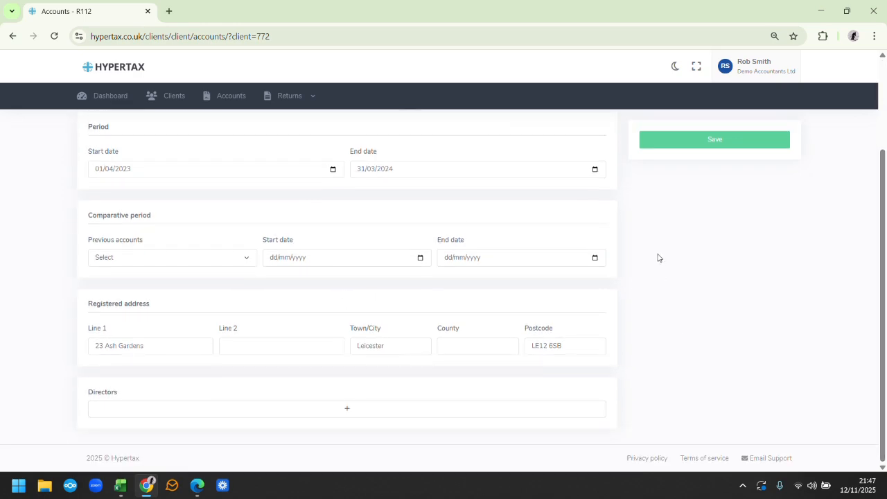
pyautogui.click(346, 409)
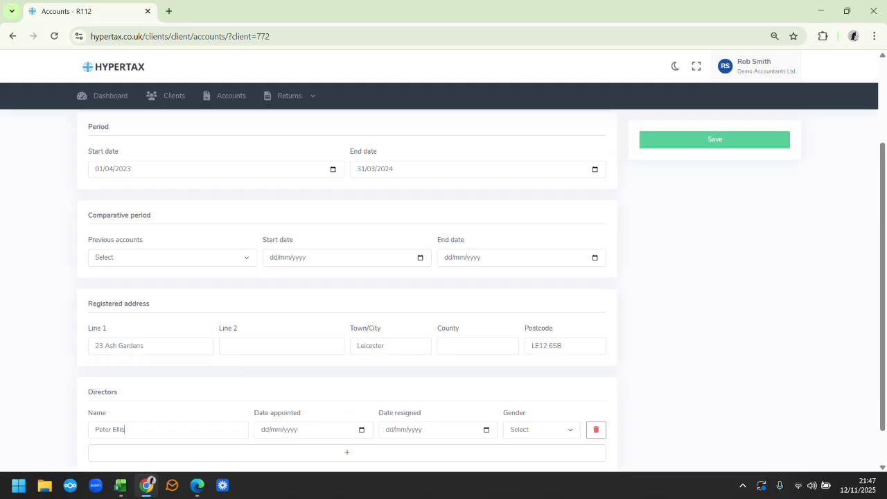
pyautogui.click(264, 429)
pyautogui.write('01/04/00')
pyautogui.write('20')
pyautogui.click(662, 255)
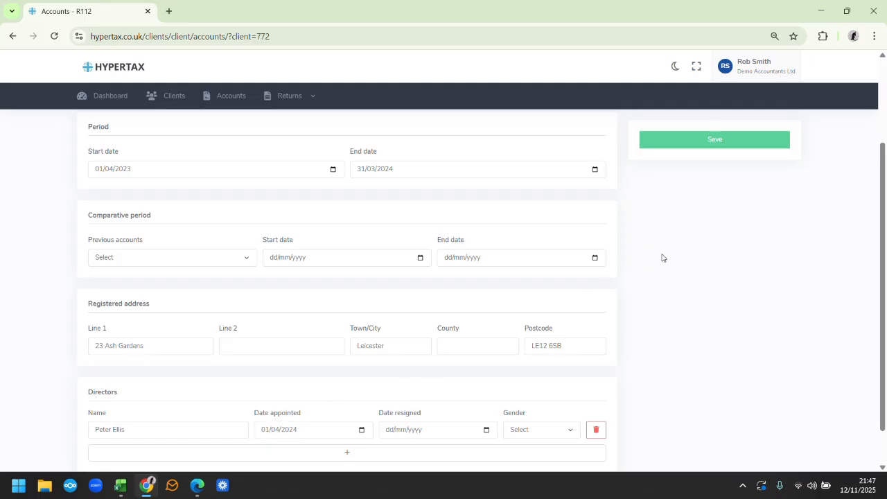
pyautogui.click(696, 142)
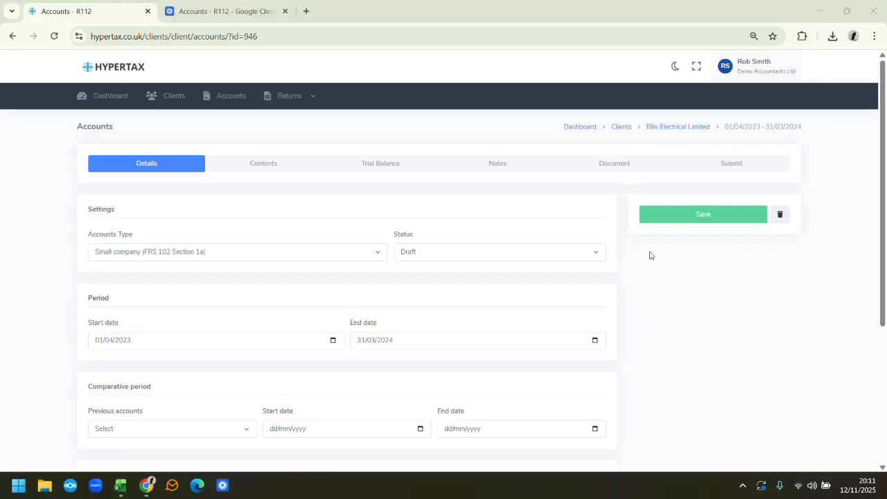
# - Change the accounts type to Micro-entity company (FRS 105) and save the accounts details
pyautogui.click(293, 253)
pyautogui.click(224, 282)
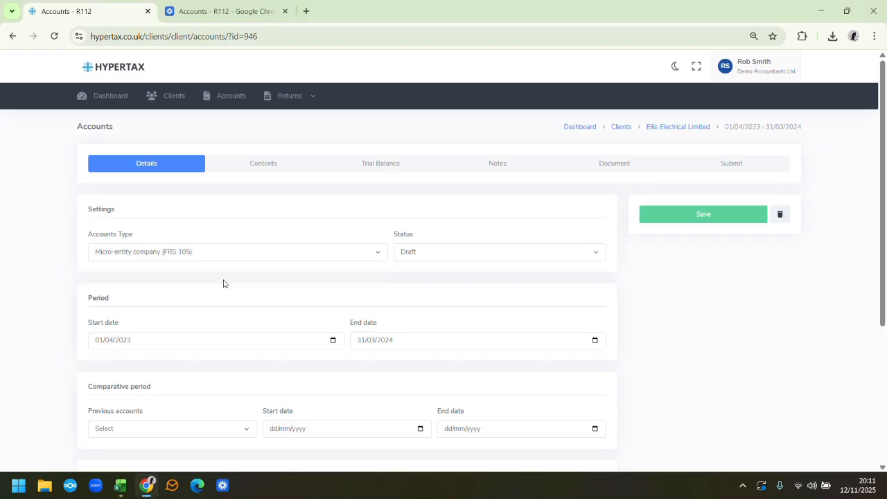
pyautogui.click(261, 165)
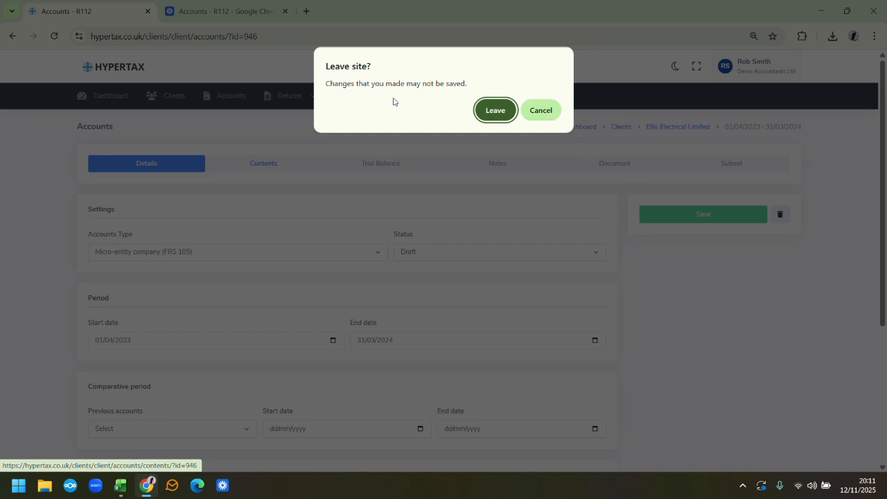
pyautogui.click(540, 110)
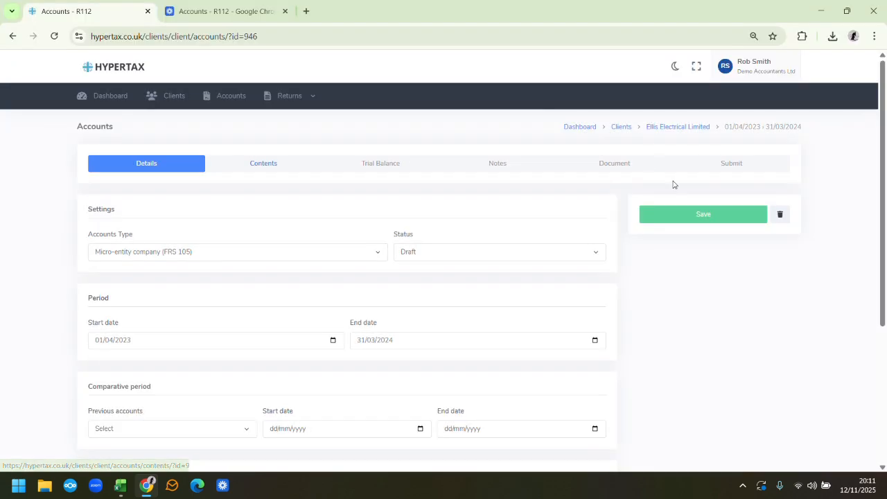
pyautogui.click(690, 216)
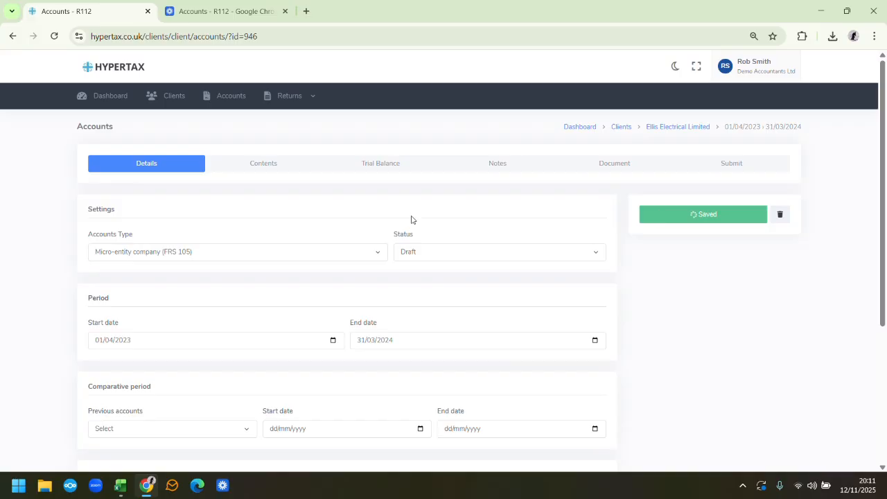
# - In the accounts contents, choose the listed director to sign the Director's report and set its signing date to 30/04/2024
pyautogui.click(260, 166)
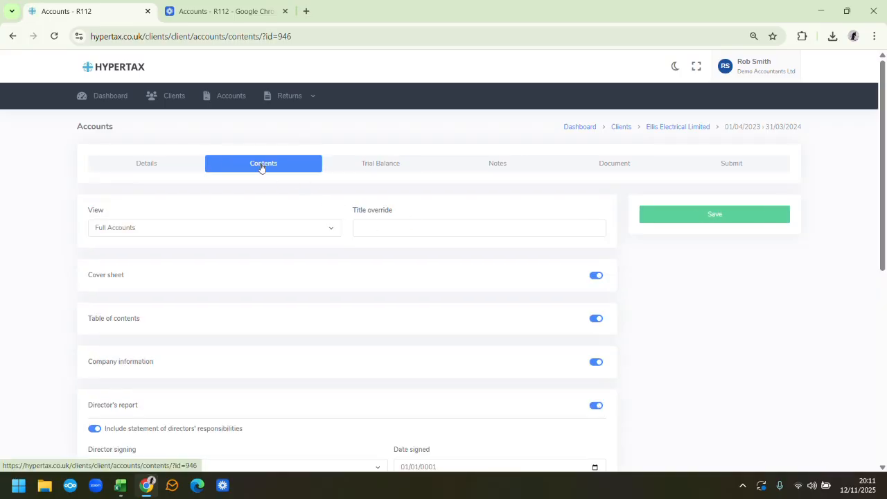
pyautogui.scroll(-2, 374, 314)
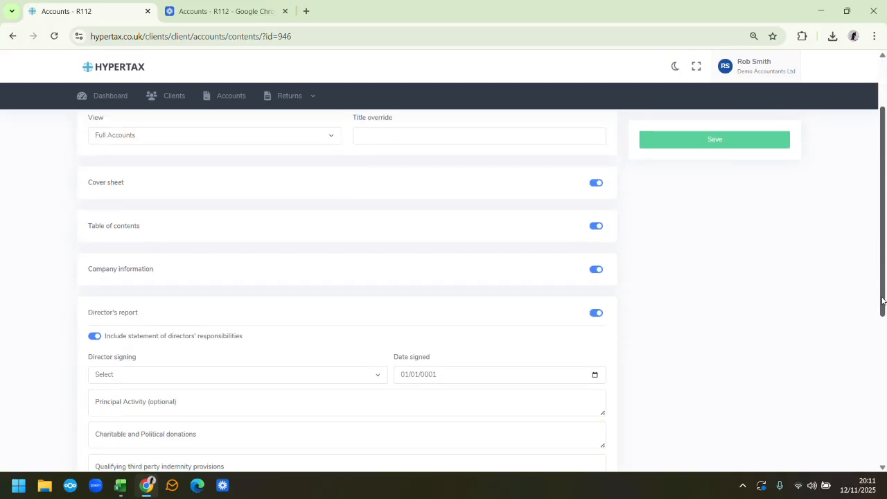
pyautogui.click(339, 317)
pyautogui.click(202, 350)
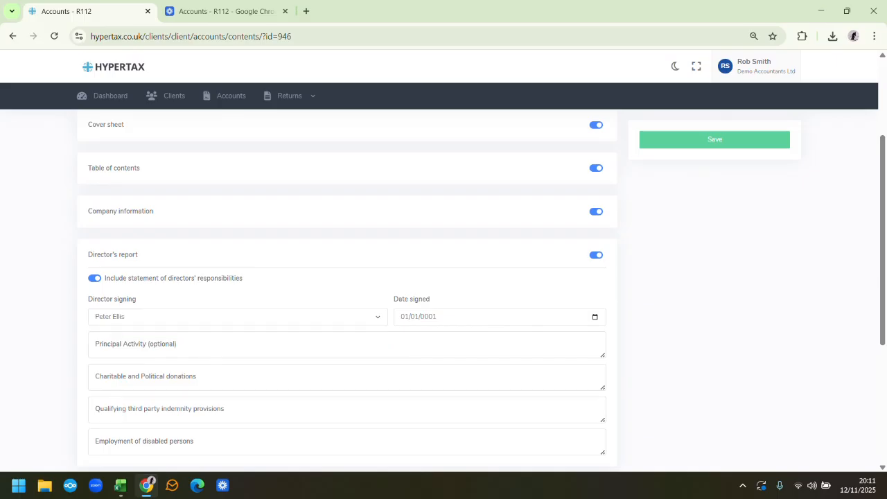
pyautogui.click(404, 316)
pyautogui.write('30/04')
# - Choose the listed director to sign the balance sheet, set its signing date to 30 April, and save the contents settings
pyautogui.moveTo(882, 267); pyautogui.dragTo(878, 385)
pyautogui.click(319, 331)
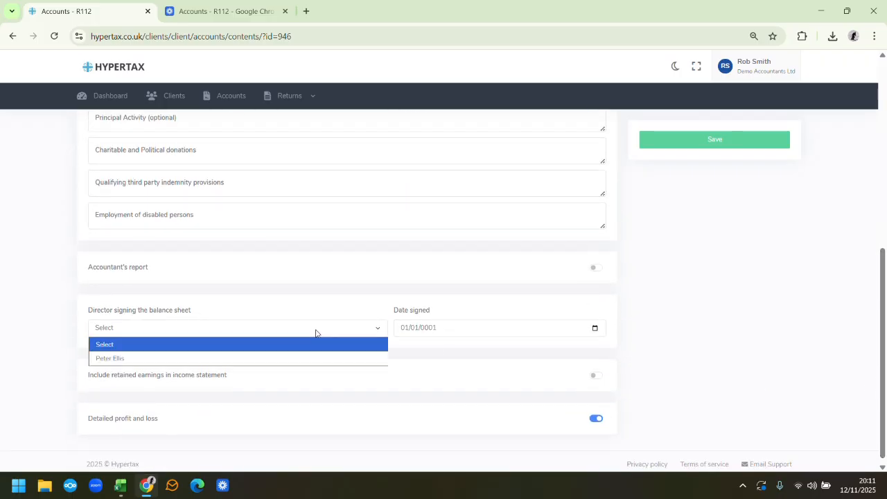
pyautogui.click(217, 356)
pyautogui.click(405, 332)
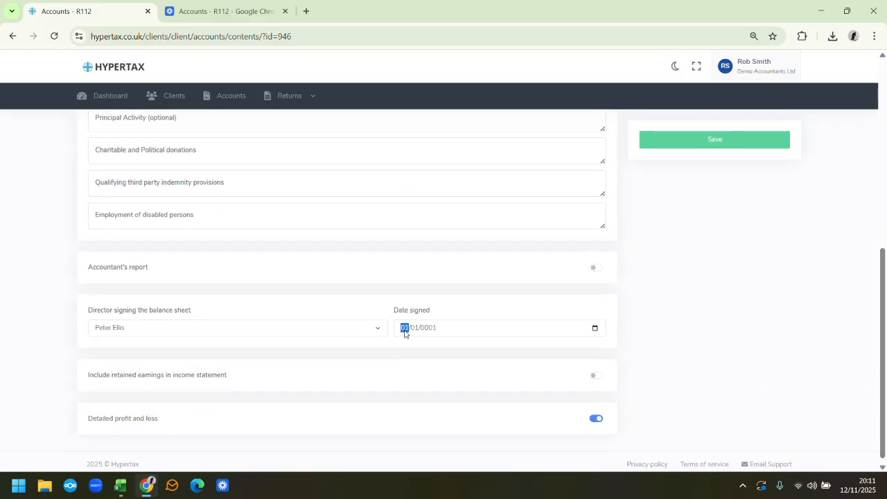
pyautogui.write('30/04')
pyautogui.click(722, 144)
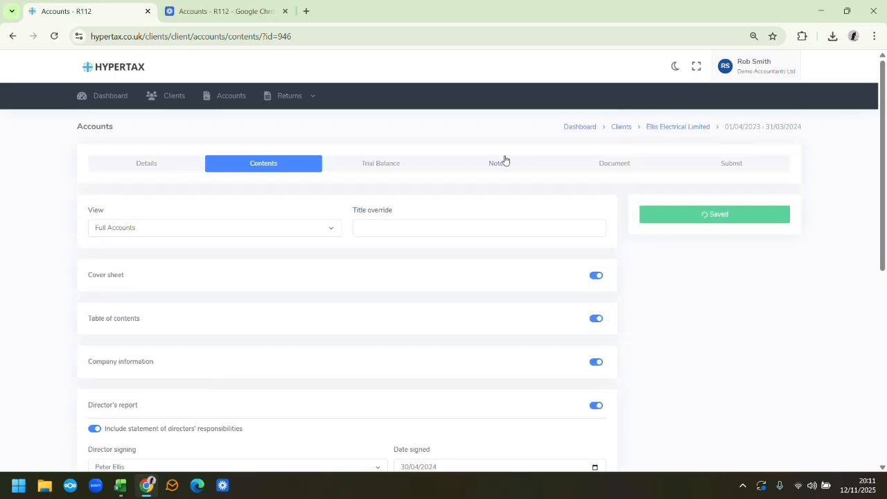
# - Open the accounts' trial balance and expand the Cash and Debtors sections of the balance sheet
pyautogui.click(380, 165)
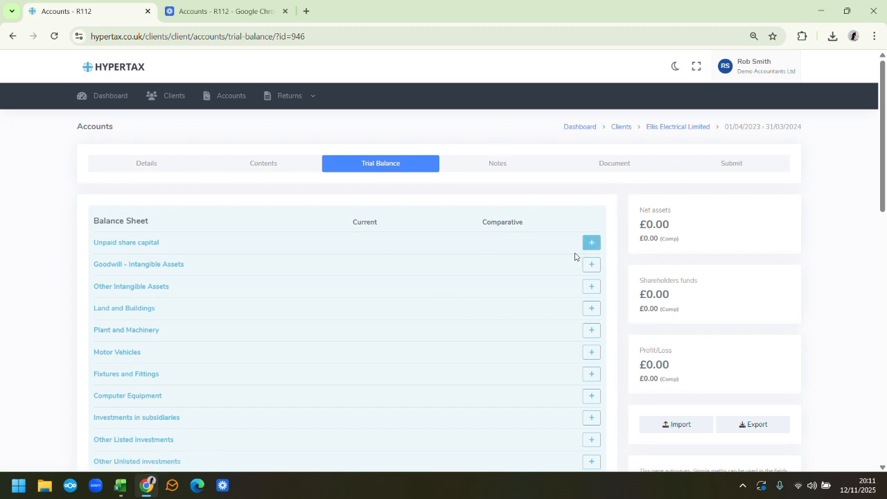
pyautogui.moveTo(885, 184); pyautogui.dragTo(884, 221)
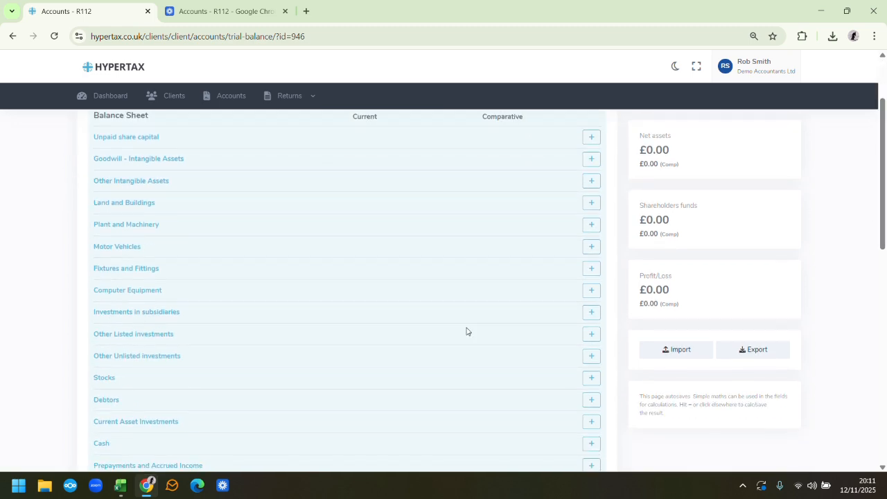
pyautogui.click(591, 442)
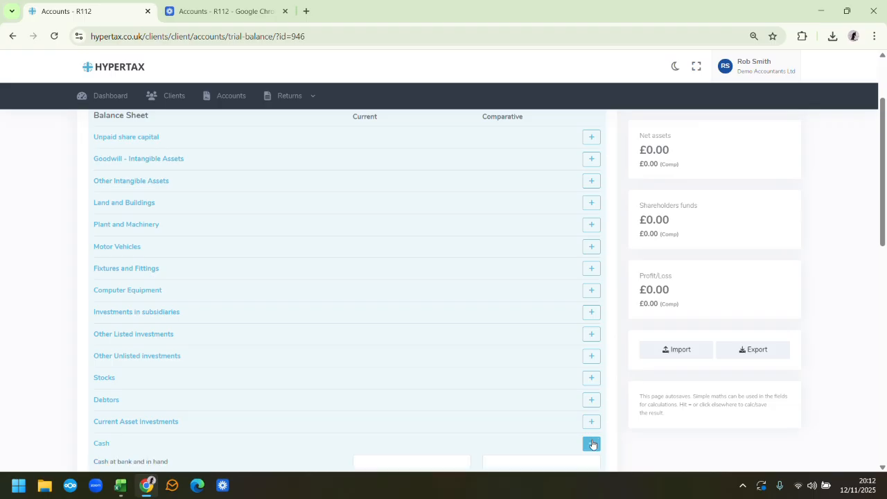
pyautogui.scroll(-1, 675, 303)
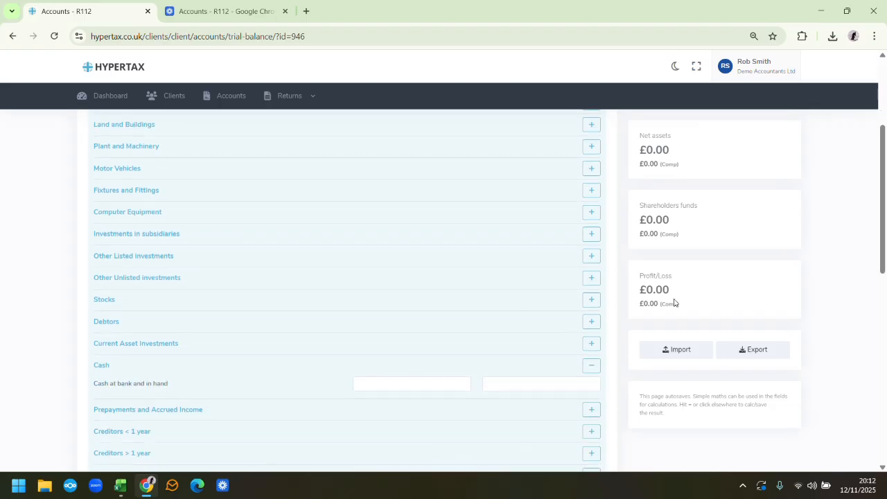
pyautogui.click(591, 322)
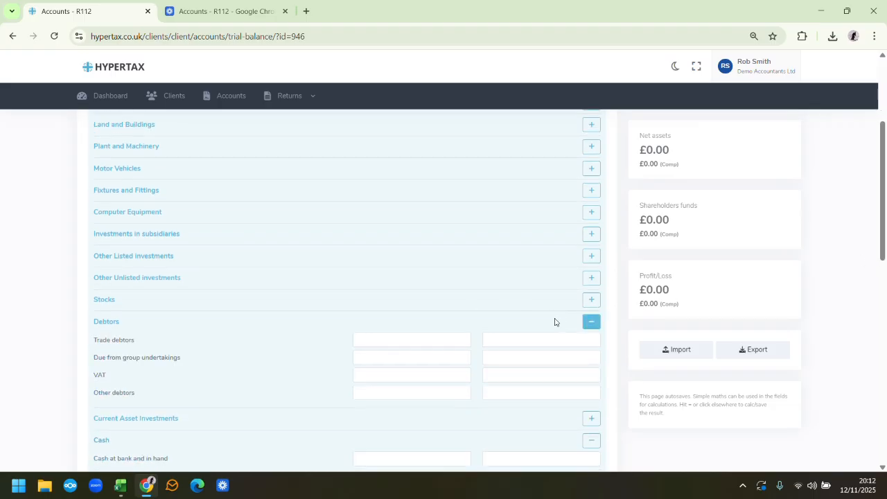
# - Using the Excel trial balance, enter current-period amounts of 14710 for Cash at bank and in hand and 1000 for Trade debtors
pyautogui.click(147, 488)
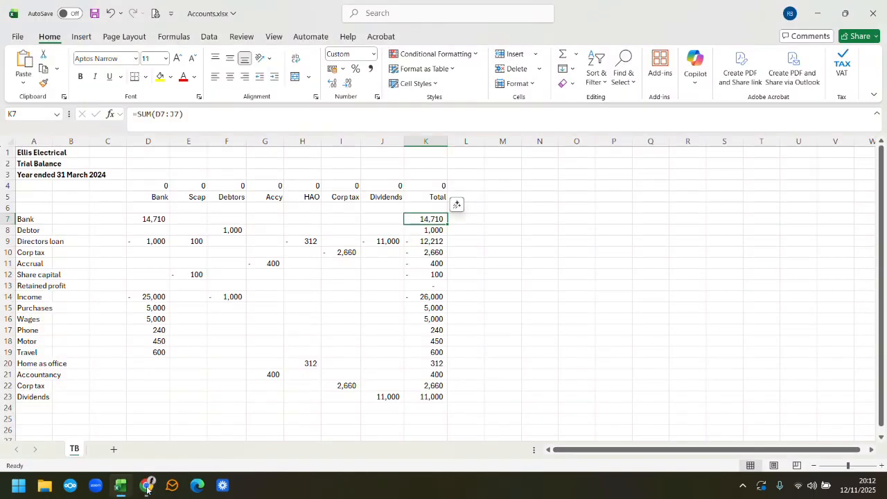
pyautogui.click(147, 488)
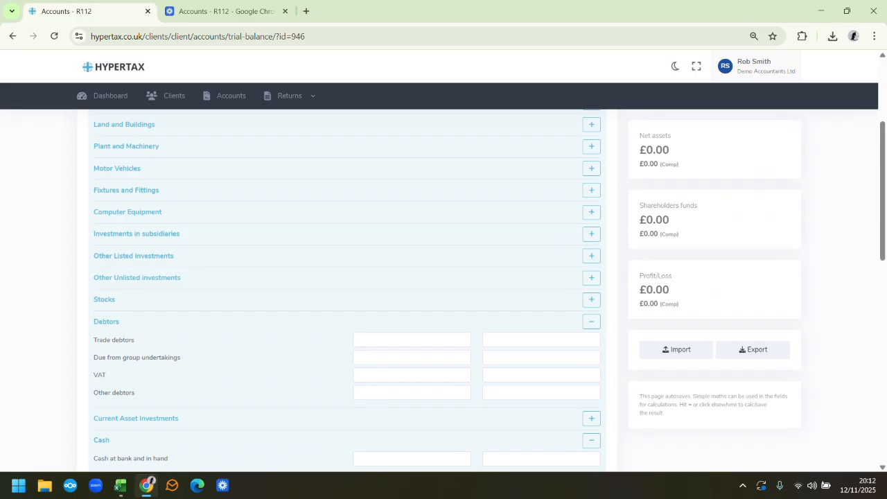
pyautogui.write('14710')
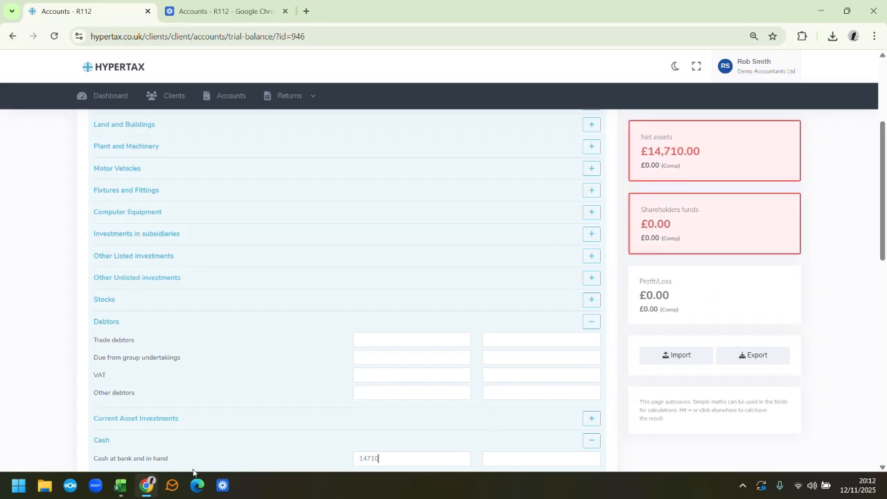
pyautogui.click(150, 486)
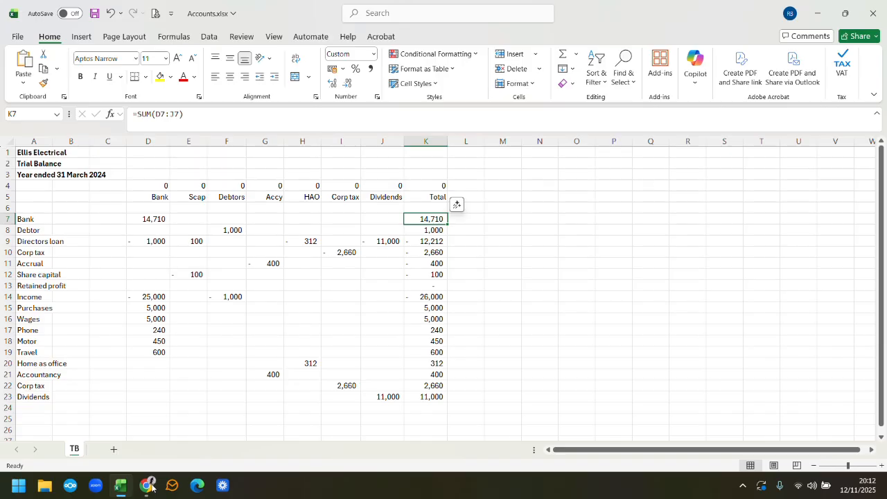
pyautogui.click(149, 487)
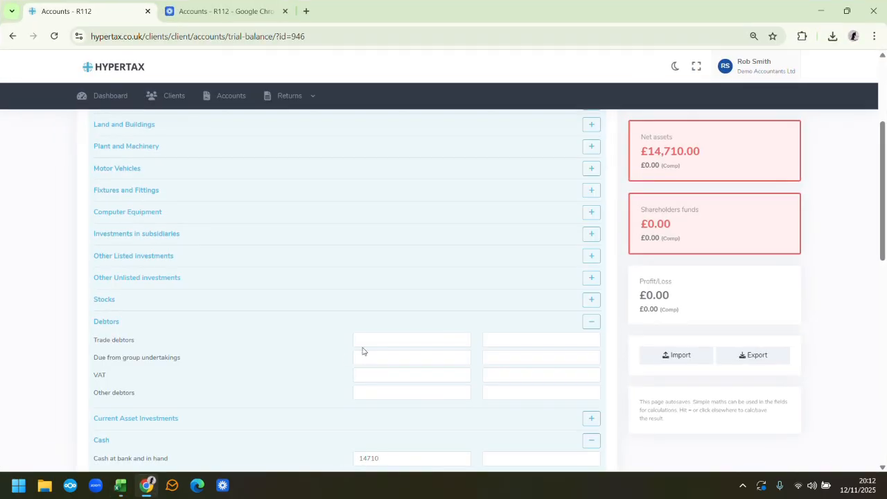
pyautogui.write('1000')
# - Expand Creditors < 1 year and enter -12212 as current-period Directors' loans, taken from the directors loan total in Excel
pyautogui.scroll(-4, 885, 232)
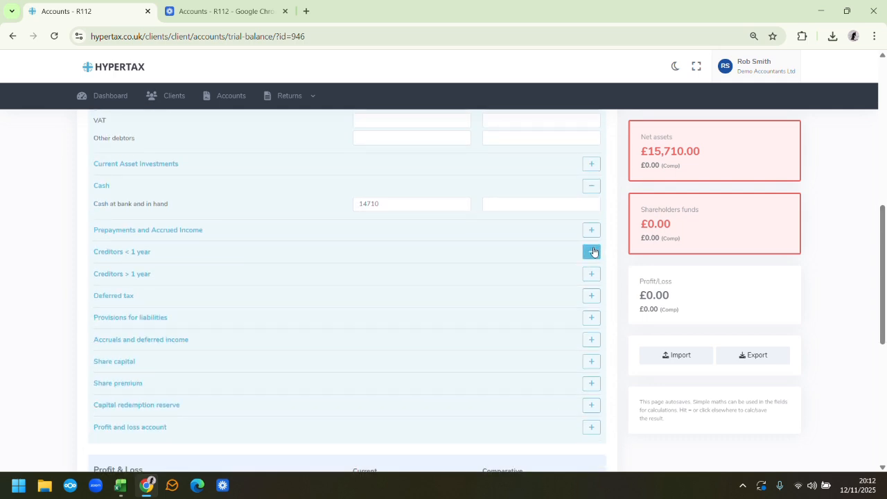
pyautogui.click(591, 251)
pyautogui.click(150, 487)
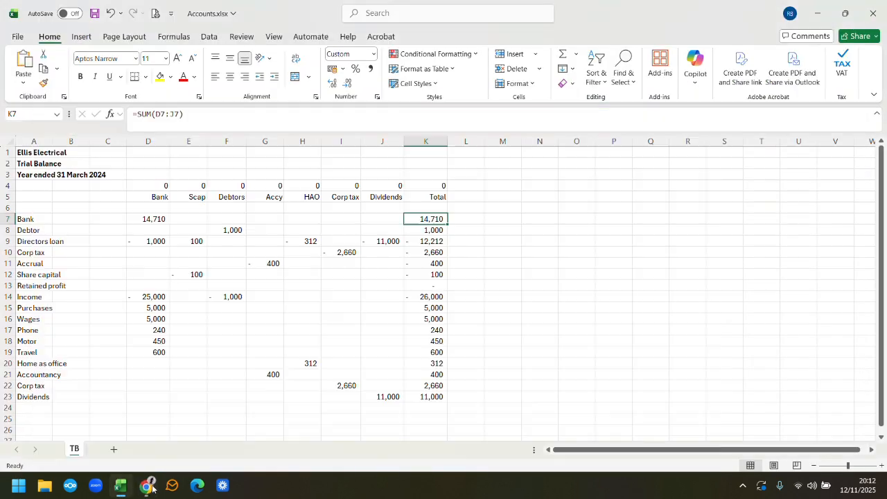
pyautogui.click(426, 241)
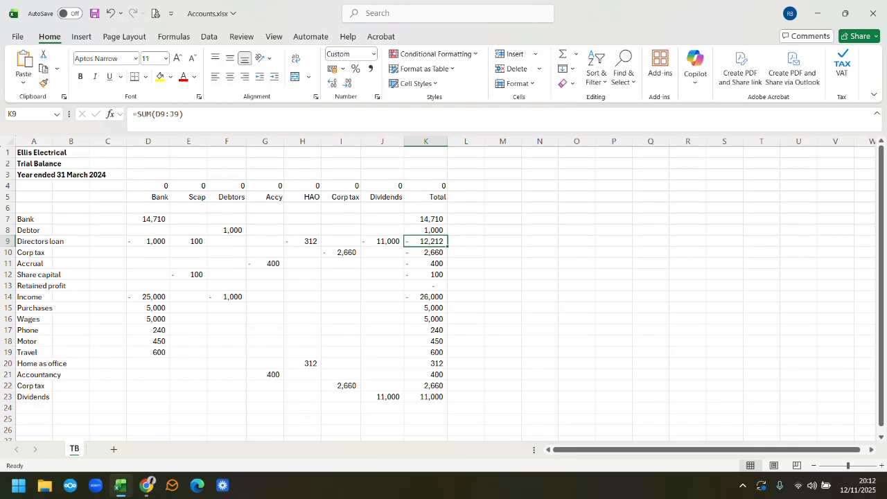
pyautogui.click(147, 486)
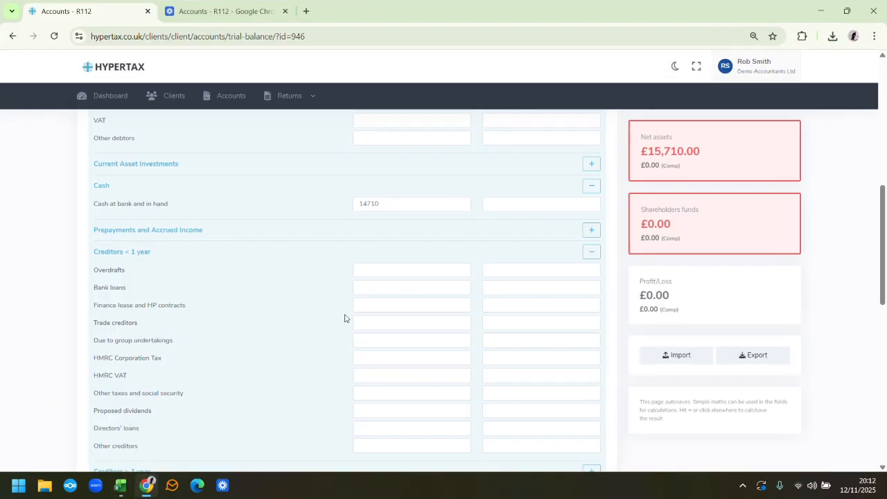
pyautogui.write('-12212')
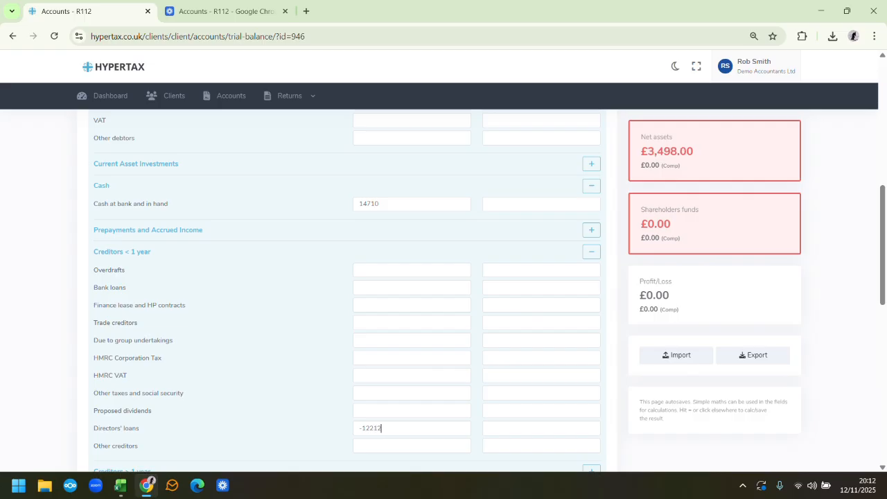
# - Look up the corporation tax creditor in Excel and enter -2660 as the current-period HMRC Corporation Tax in Hypertax
pyautogui.click(147, 485)
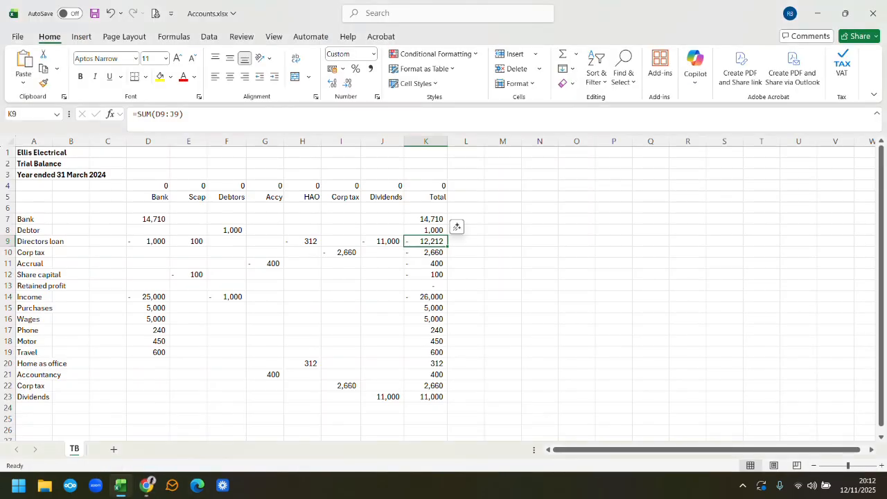
pyautogui.click(147, 484)
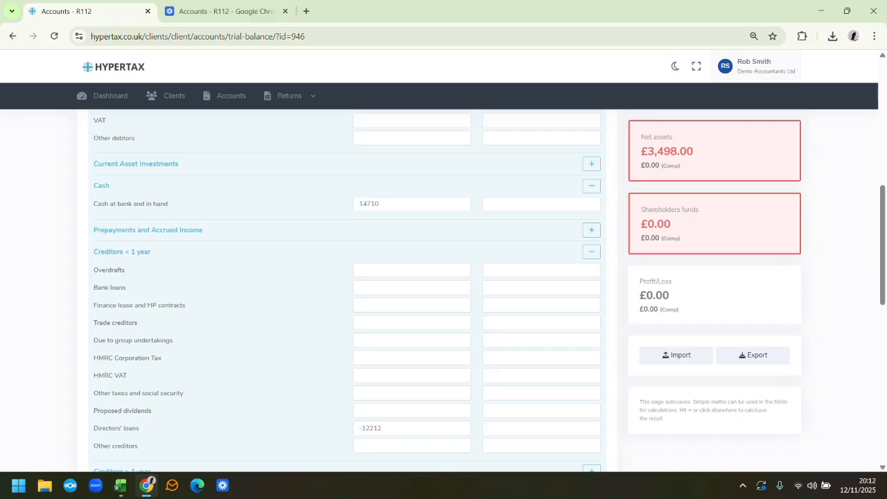
pyautogui.write('-2660')
# - Check the accrual in the Excel trial balance and enter -400 as current-period Accruals under Accruals and deferred income in Hypertax
pyautogui.click(146, 485)
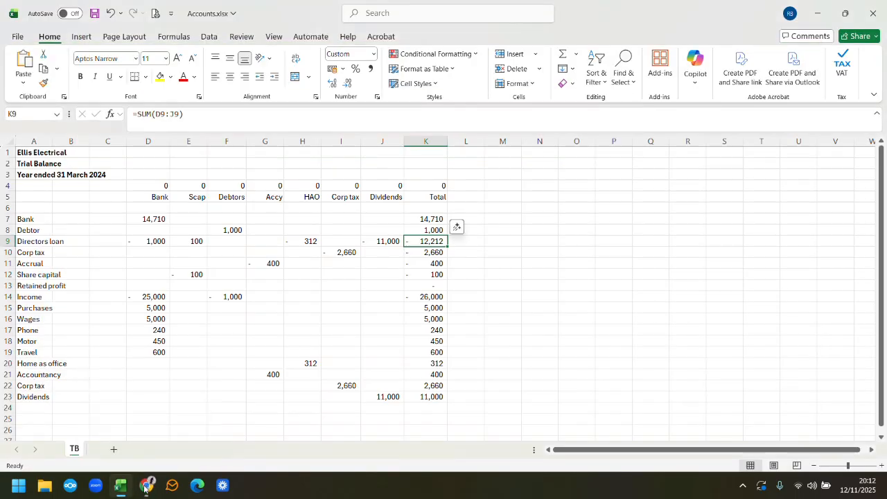
pyautogui.click(146, 485)
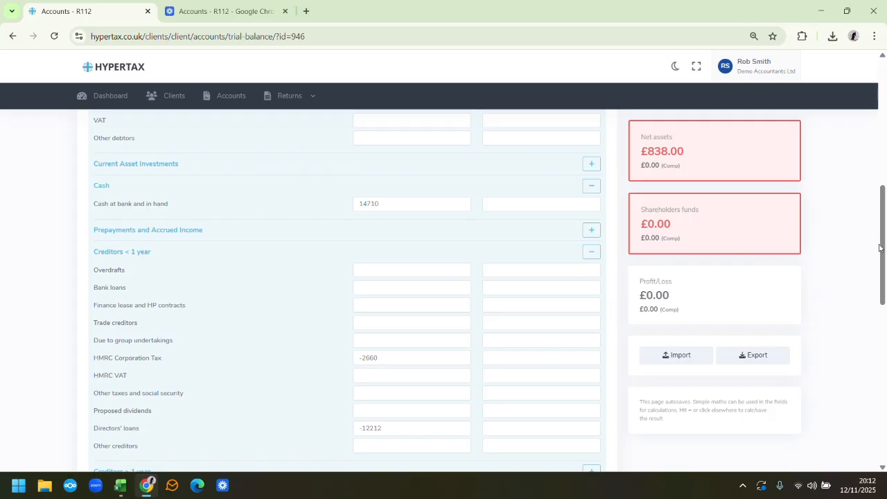
pyautogui.scroll(-3, 879, 248)
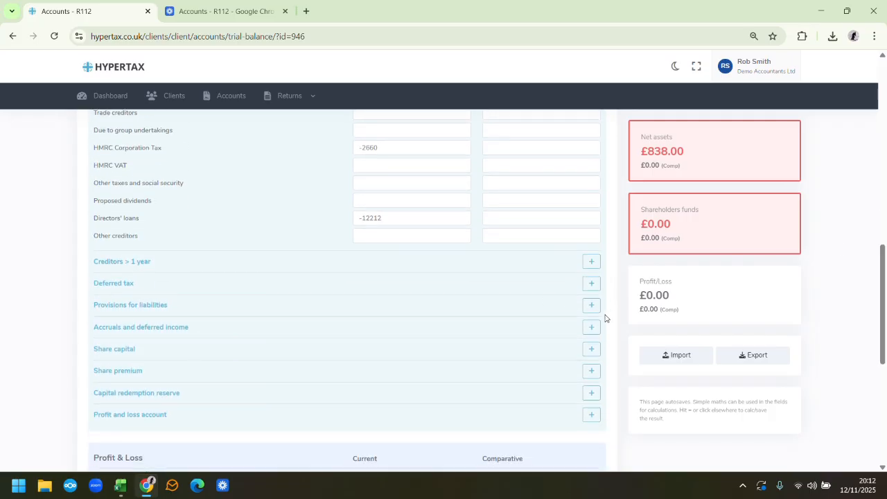
pyautogui.click(591, 327)
pyautogui.write('-4000')
pyautogui.press('BackSpace')
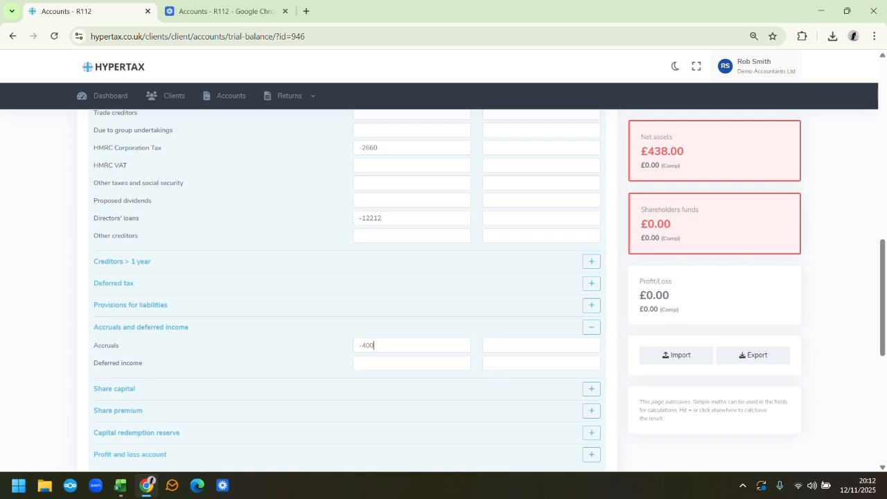
# - Expand Share capital and enter -100 as the current-period Shares issued
pyautogui.scroll(-3, 515, 267)
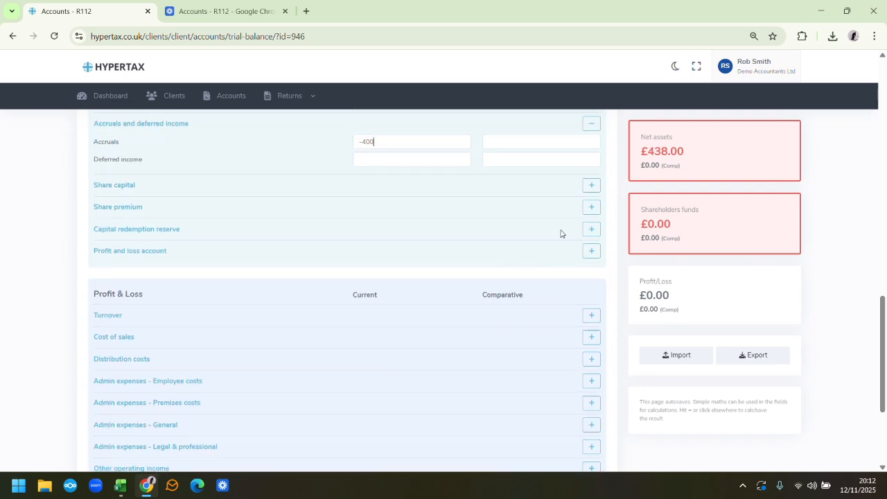
pyautogui.click(592, 186)
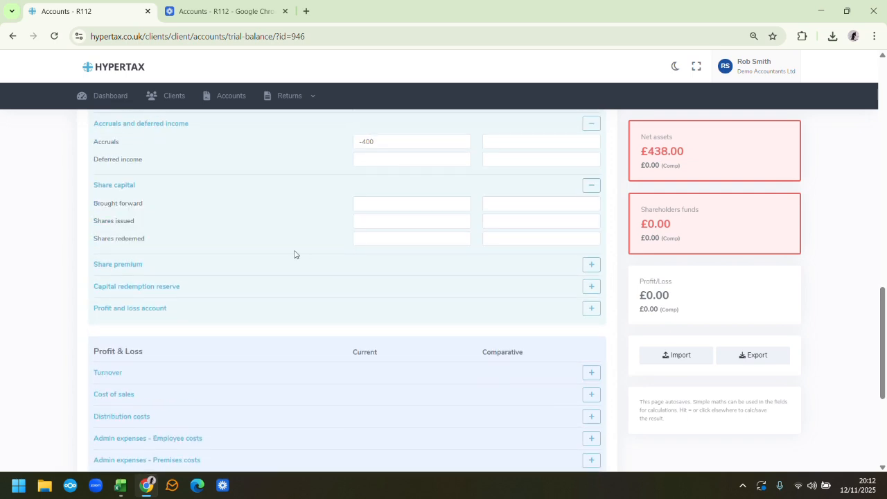
pyautogui.write('-100')
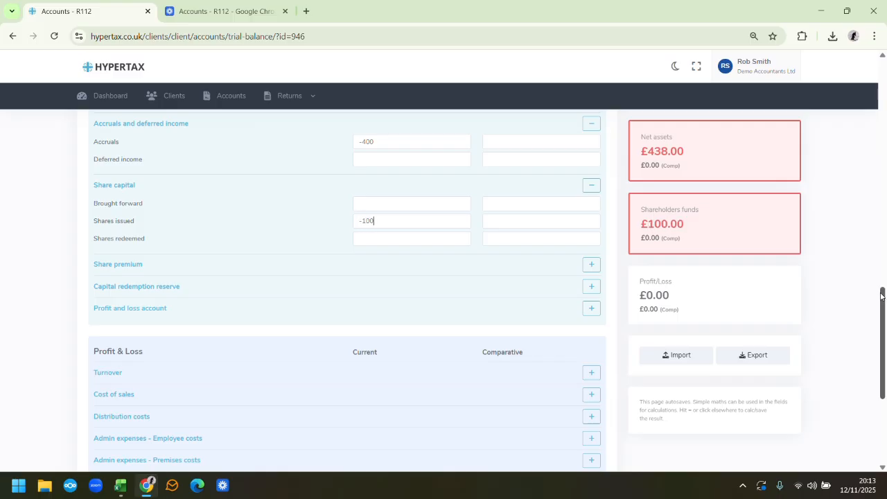
# - Expand Turnover and Cost of sales, then enter current-period Sales of -26000 and Purchases of 5000 from the Excel trial balance
pyautogui.scroll(-2, 883, 316)
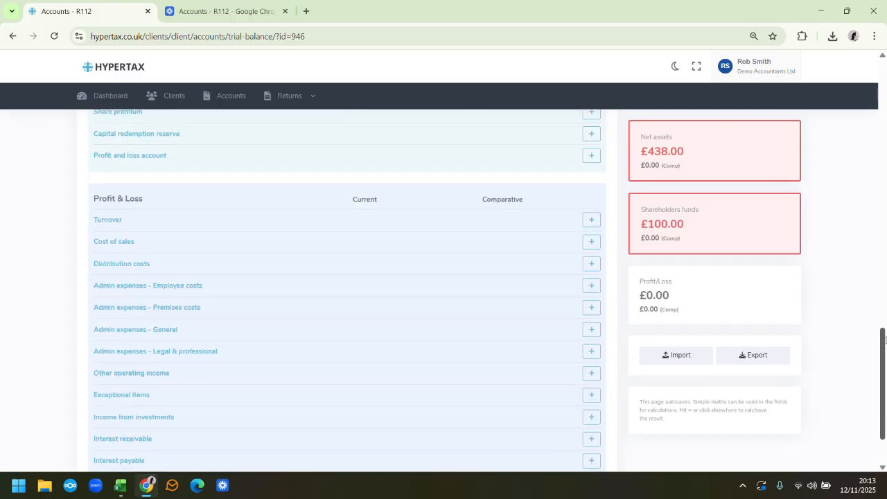
pyautogui.click(591, 219)
pyautogui.click(591, 317)
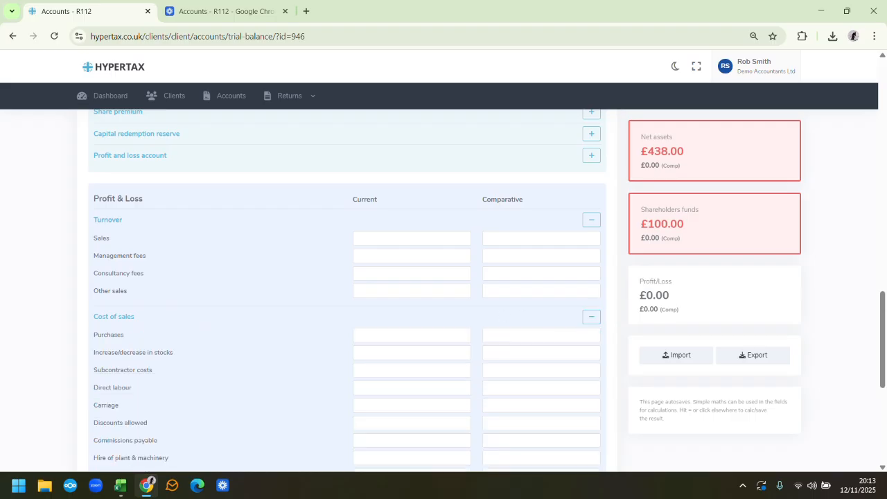
pyautogui.click(149, 488)
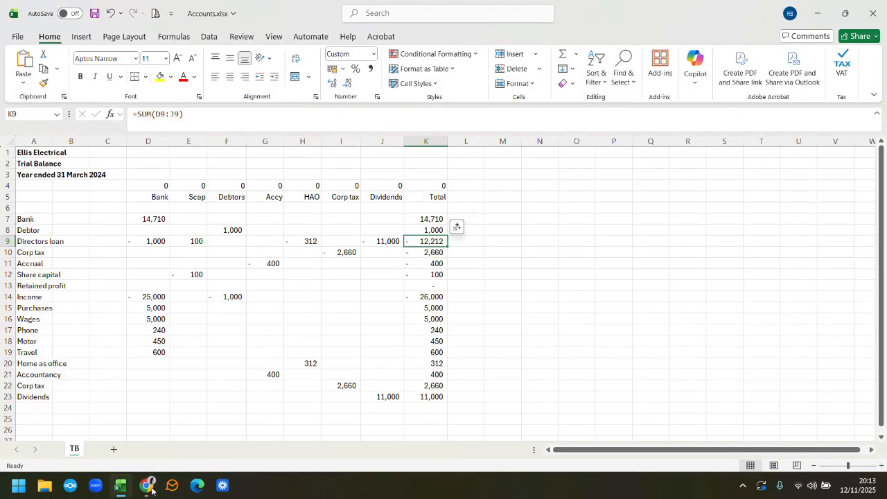
pyautogui.click(151, 489)
pyautogui.write('-26000')
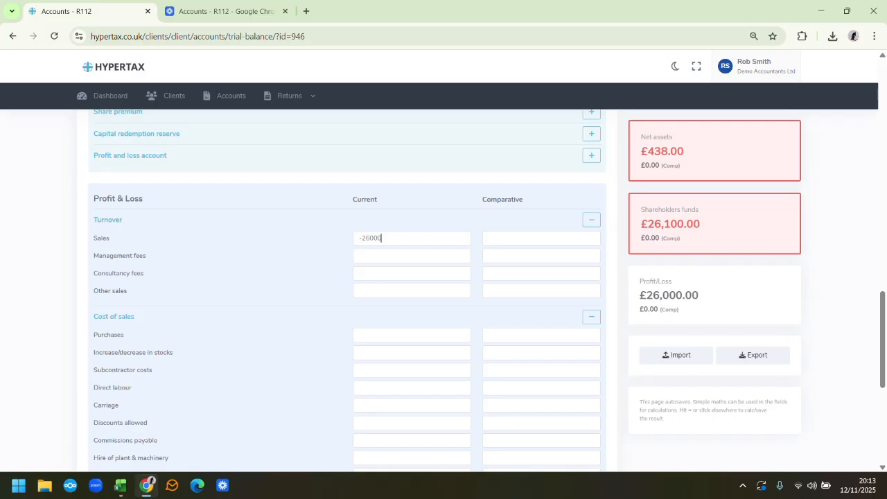
pyautogui.write('5000')
# - Expand the employee costs under admin expenses and enter 5000 as current-period Directors' salaries
pyautogui.scroll(-4, 852, 326)
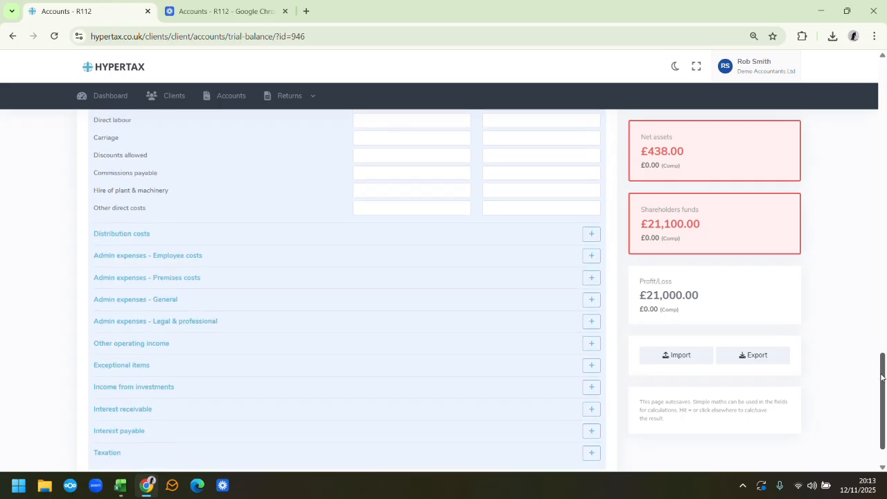
pyautogui.click(592, 255)
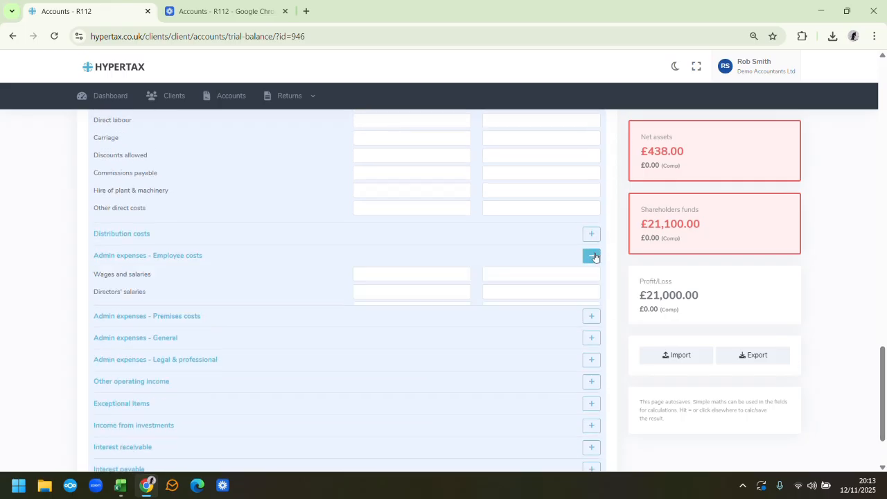
pyautogui.write('5000')
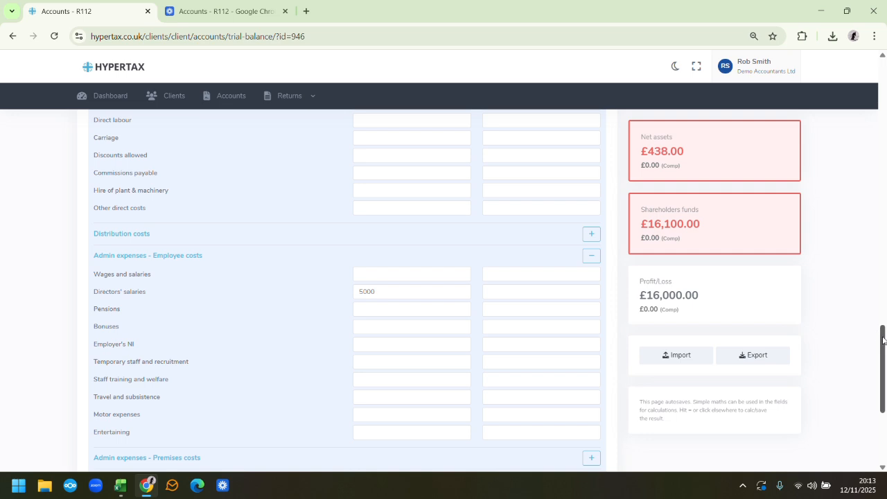
# - Expand the premises and general admin expenses and enter 240 as current-period Telephone and fax, taken from the phone total in Excel
pyautogui.scroll(-3, 879, 333)
pyautogui.click(591, 249)
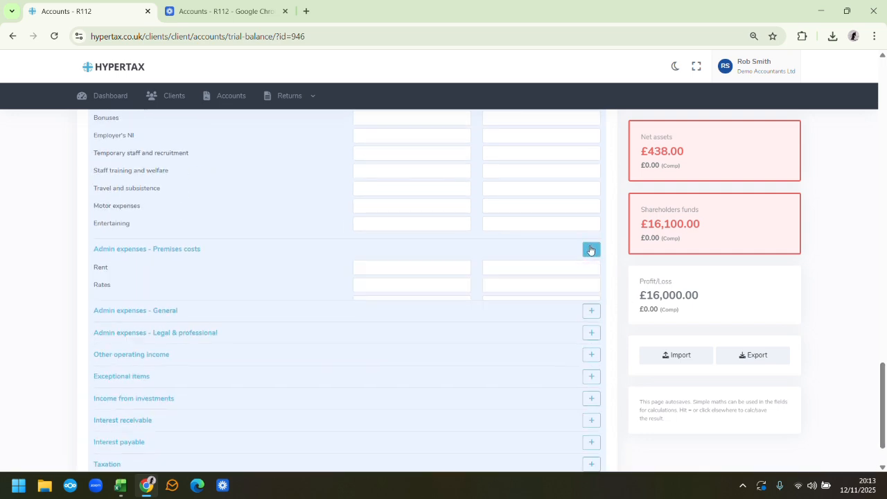
pyautogui.click(147, 488)
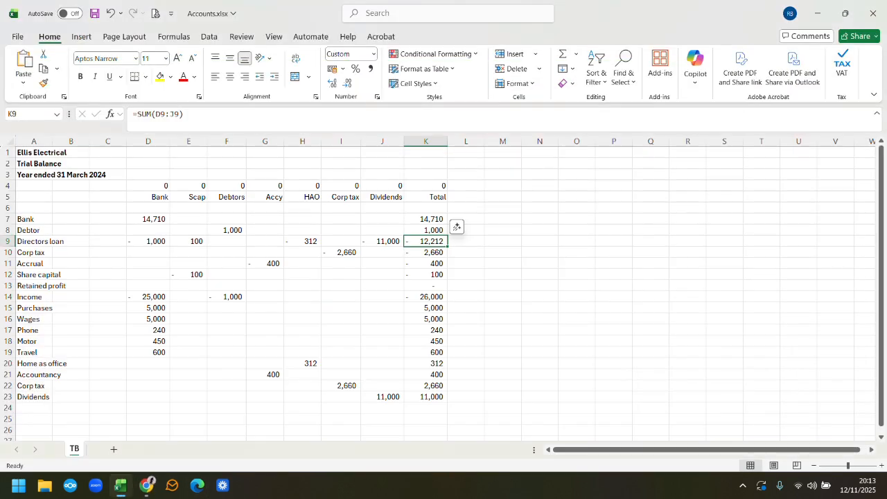
pyautogui.click(425, 330)
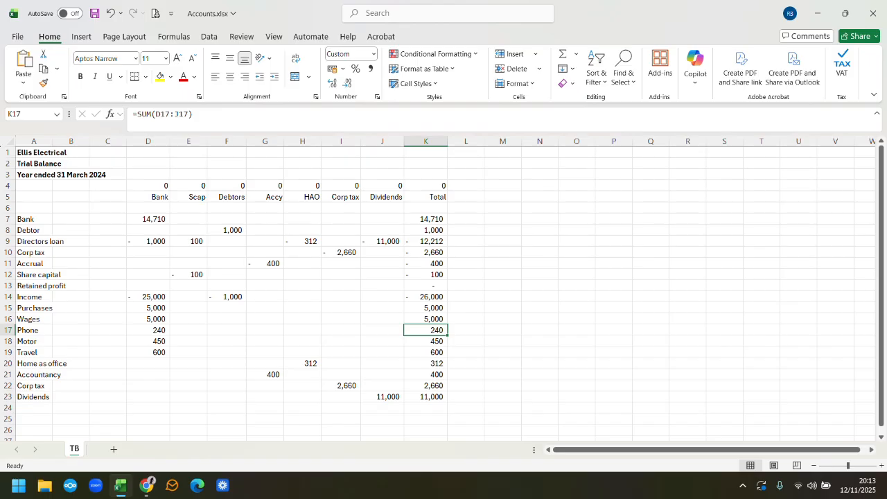
pyautogui.click(147, 485)
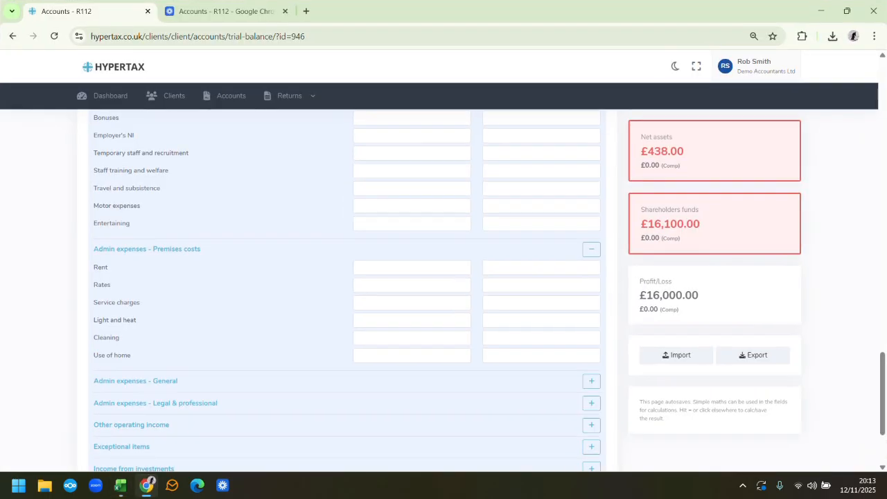
pyautogui.click(591, 380)
pyautogui.click(412, 400)
pyautogui.write('240')
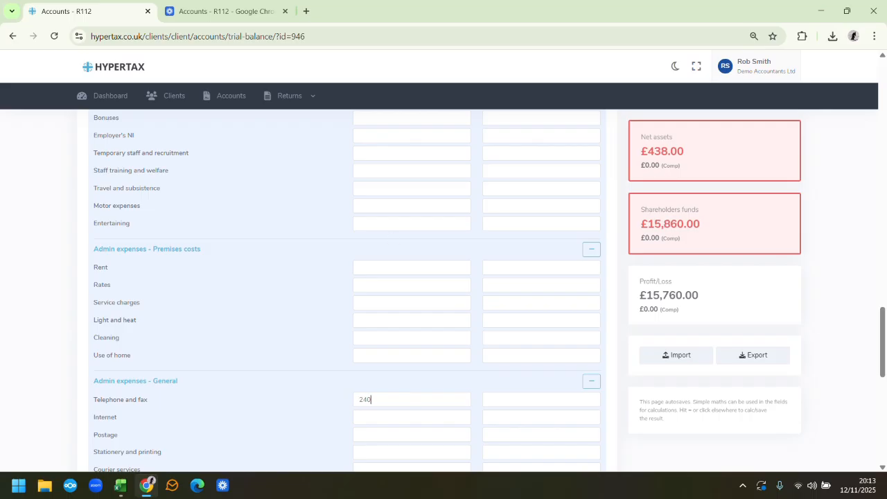
# - Enter current-period employee costs of 450 for Motor expenses and 600 for Travel and subsistence, checking the Excel trial balance
pyautogui.write('450')
pyautogui.click(147, 487)
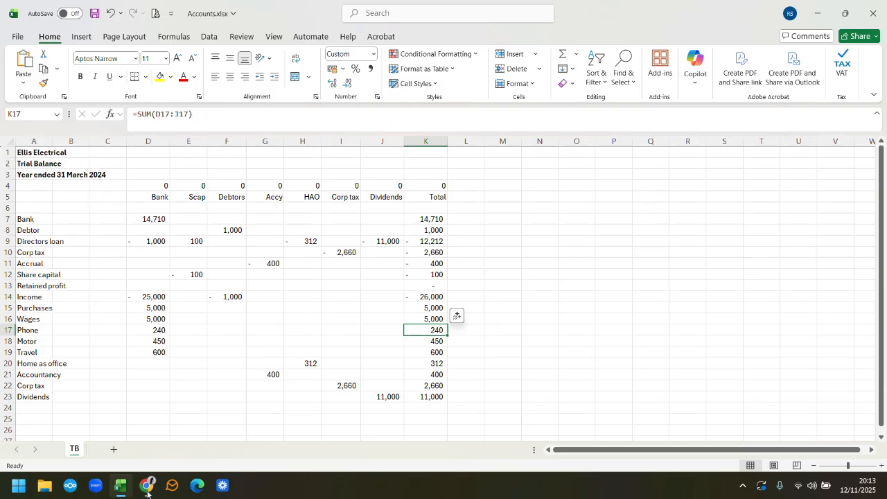
pyautogui.click(147, 487)
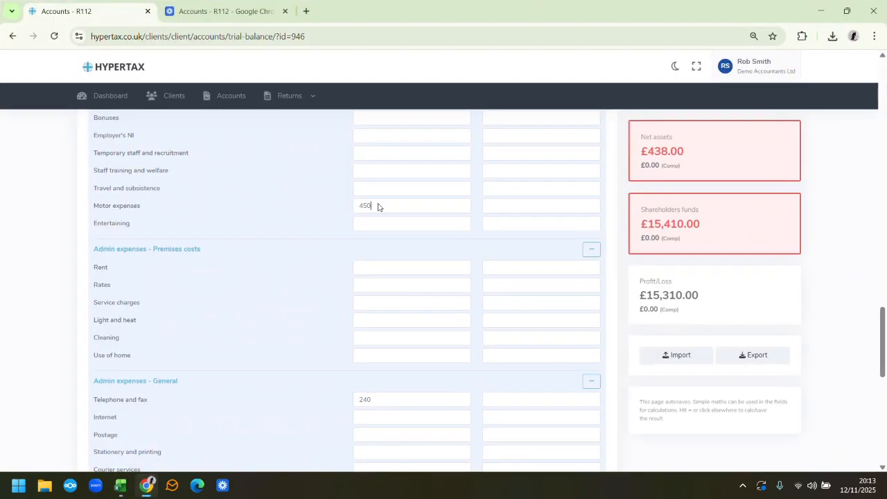
pyautogui.write('600')
# - Look up the home as office cost in Excel and enter 312 as current-period Use of home under premises costs in Hypertax
pyautogui.click(146, 486)
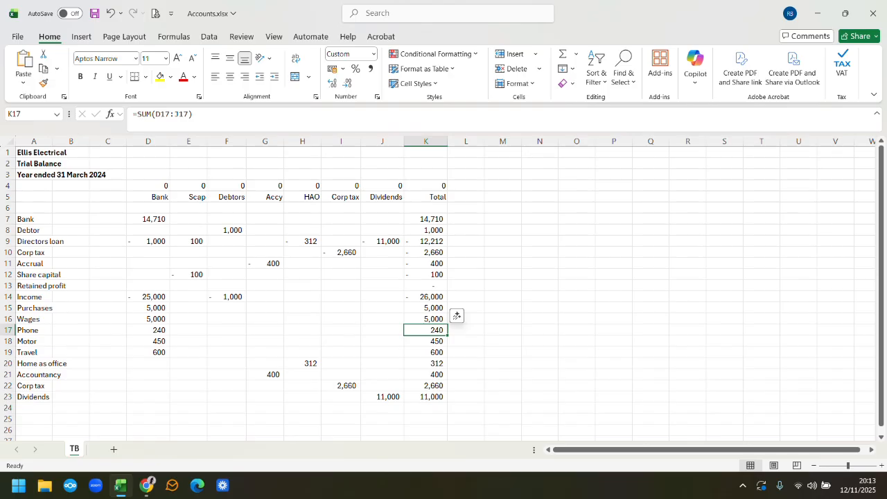
pyautogui.click(147, 486)
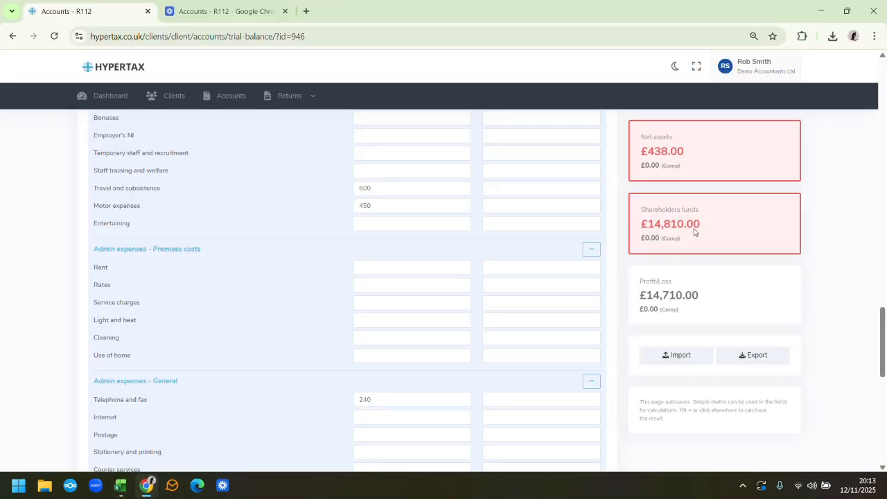
pyautogui.click(885, 298)
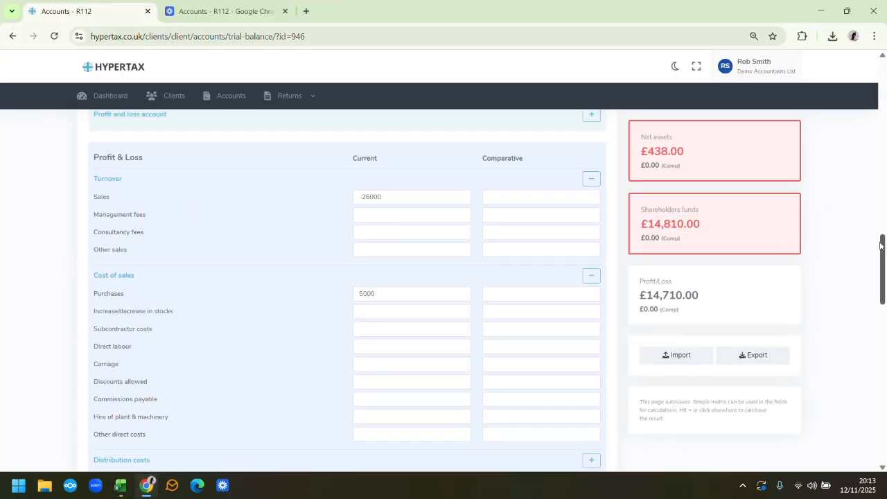
pyautogui.moveTo(884, 298); pyautogui.dragTo(882, 333)
pyautogui.moveTo(881, 333); pyautogui.dragTo(858, 367)
pyautogui.write('312')
# - Check the accountancy cost in Excel and enter 400 as current-period Accountancy fees under legal and professional expenses in Hypertax
pyautogui.click(140, 494)
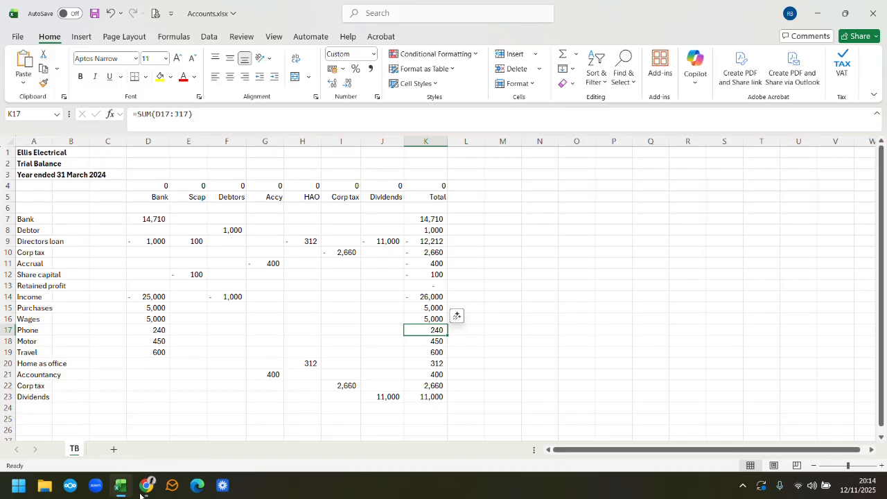
pyautogui.click(143, 492)
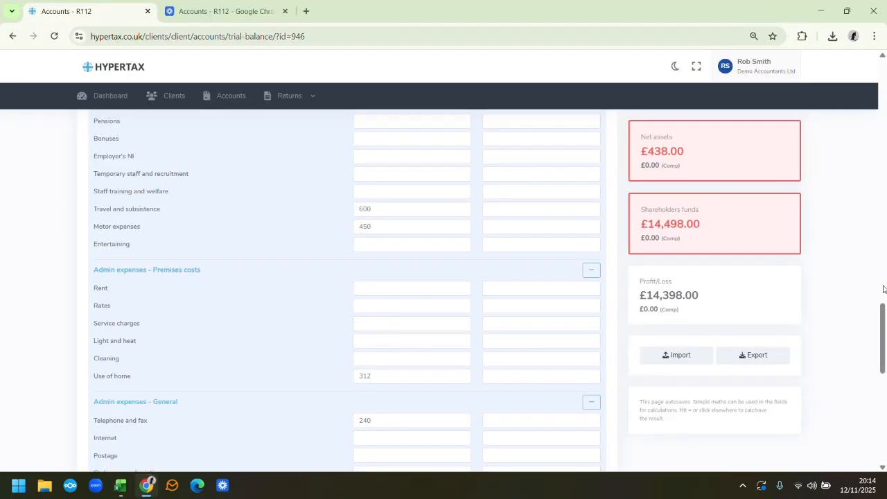
pyautogui.moveTo(881, 308); pyautogui.dragTo(875, 397)
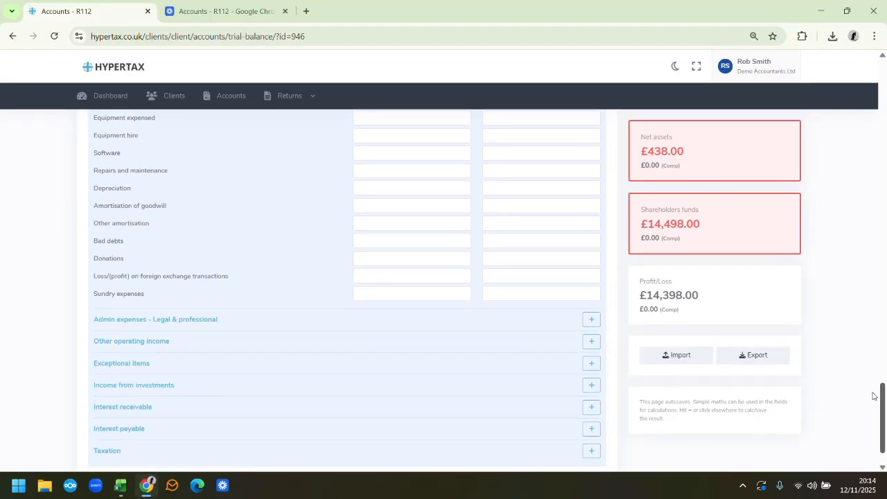
pyautogui.click(591, 317)
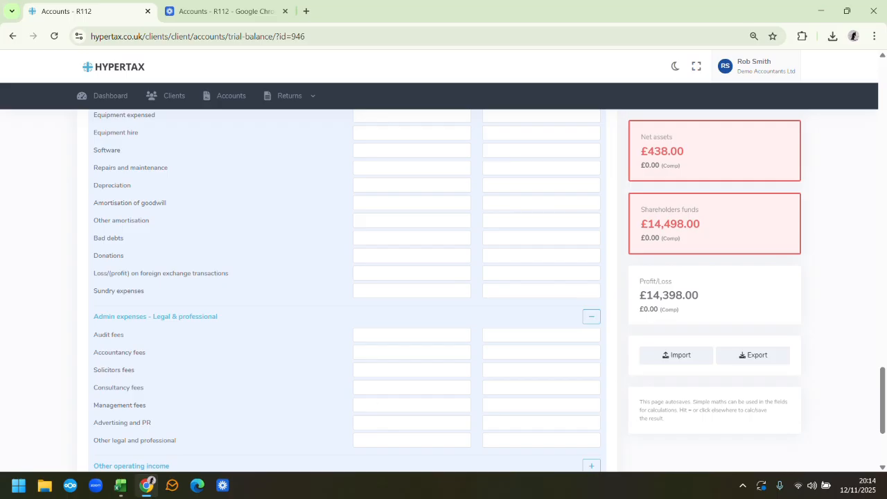
pyautogui.write('400')
# - Expand Taxation and enter 2660 as the current-period Corporation tax charge
pyautogui.moveTo(883, 383); pyautogui.dragTo(883, 414)
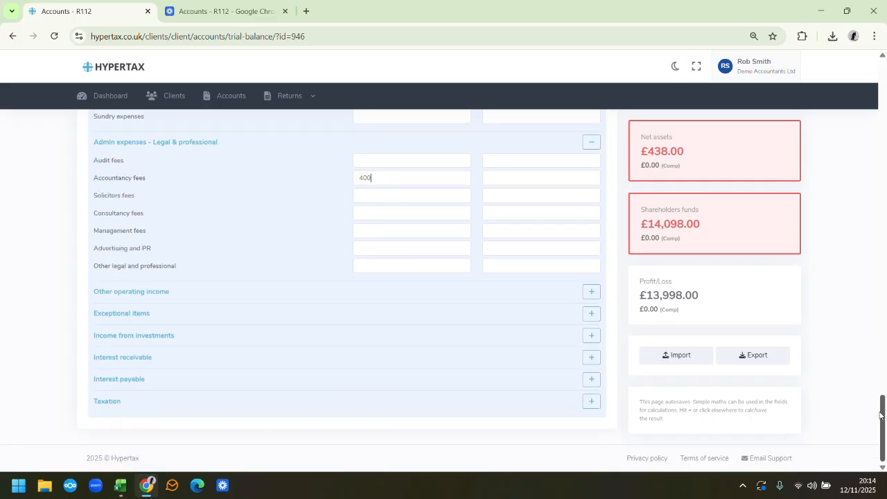
pyautogui.click(590, 403)
pyautogui.write('2660')
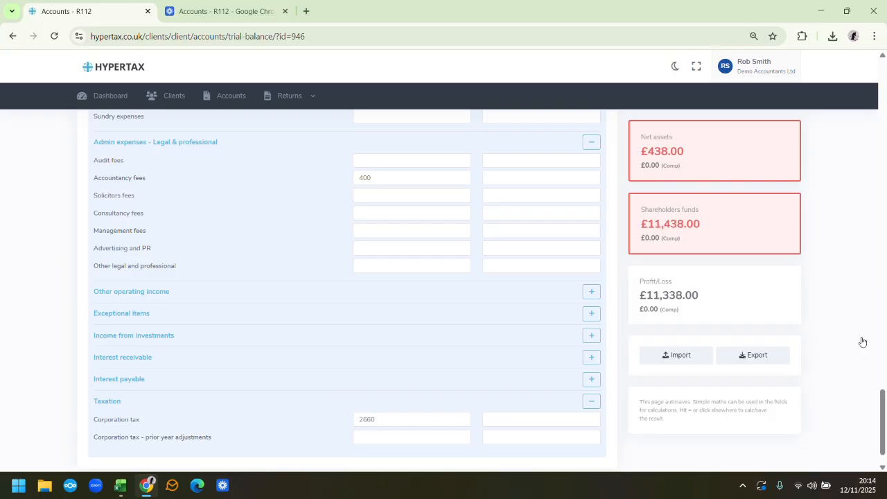
# - Look up the dividends in Excel and enter 11000 as current-period Equity dividends under the balance sheet's Profit and loss account in Hypertax
pyautogui.moveTo(884, 412); pyautogui.dragTo(878, 224)
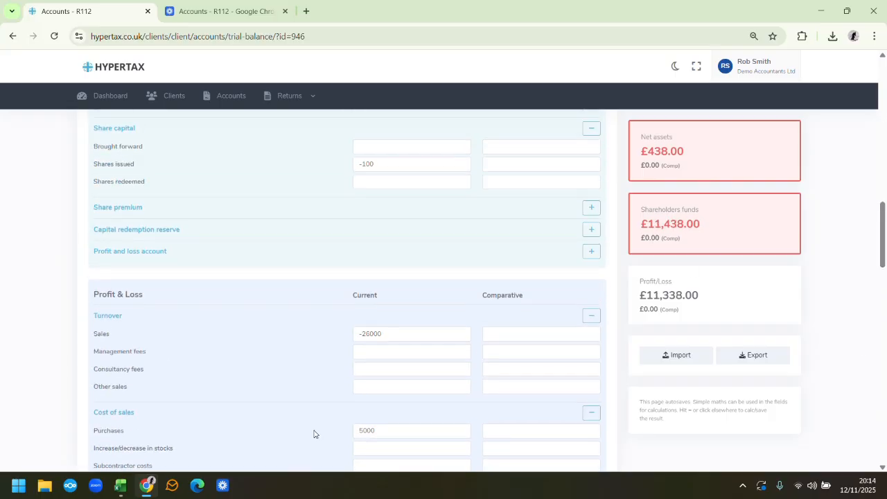
pyautogui.click(152, 485)
pyautogui.hotkey('ctrl', 'Down')
pyautogui.click(147, 484)
pyautogui.scroll(2, 632, 303)
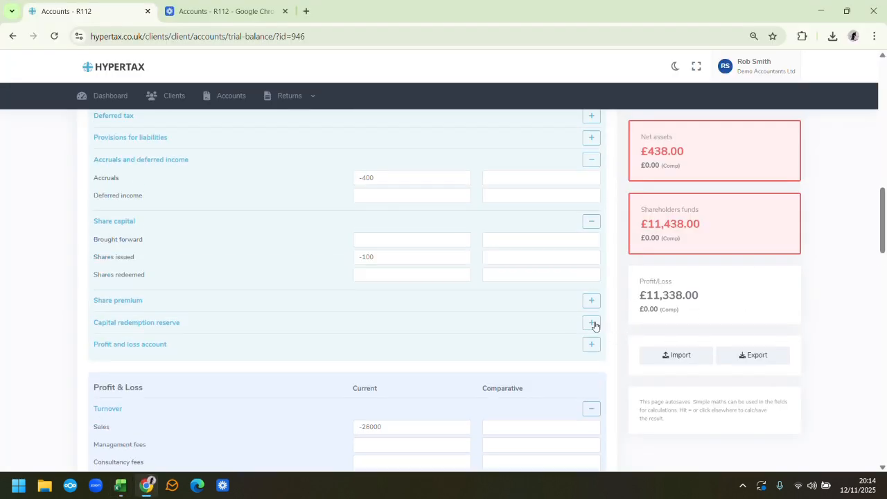
pyautogui.click(591, 344)
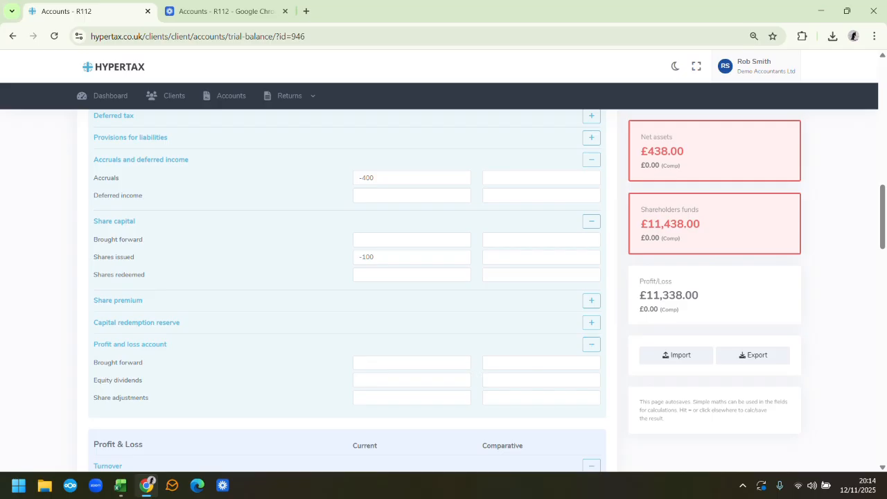
pyautogui.write('11000')
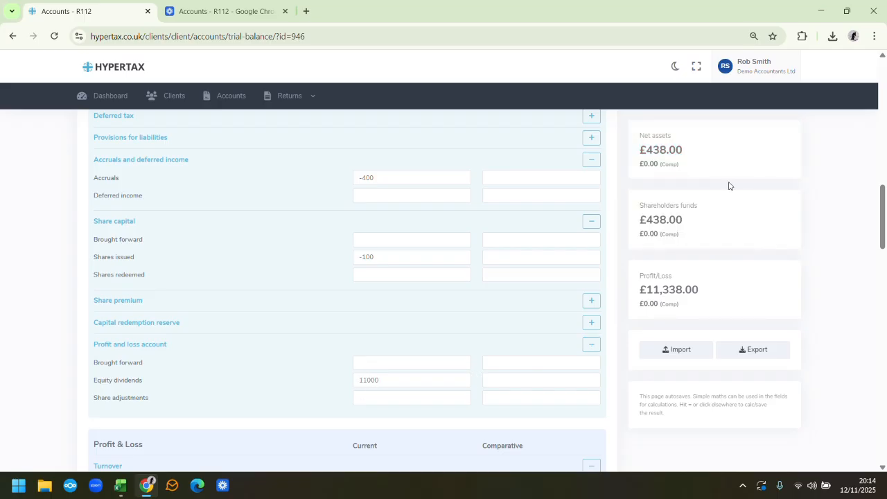
pyautogui.moveTo(885, 194); pyautogui.dragTo(884, 79)
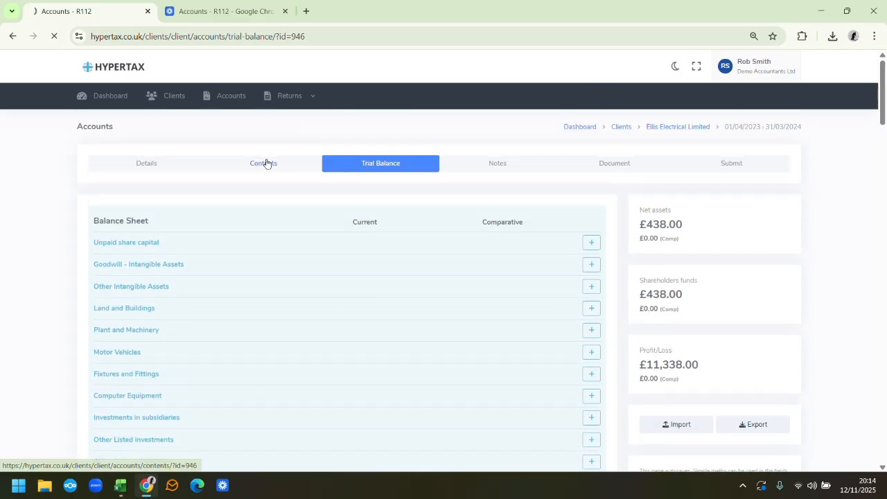
# - Review the balance sheet figures in the trial balance, showing all account lines under Creditors < 1 year
pyautogui.click(367, 164)
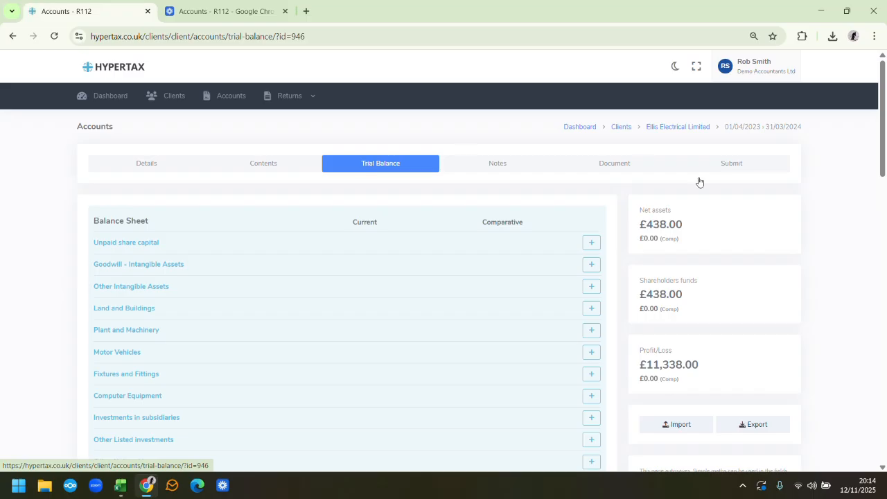
pyautogui.moveTo(883, 149); pyautogui.dragTo(877, 221)
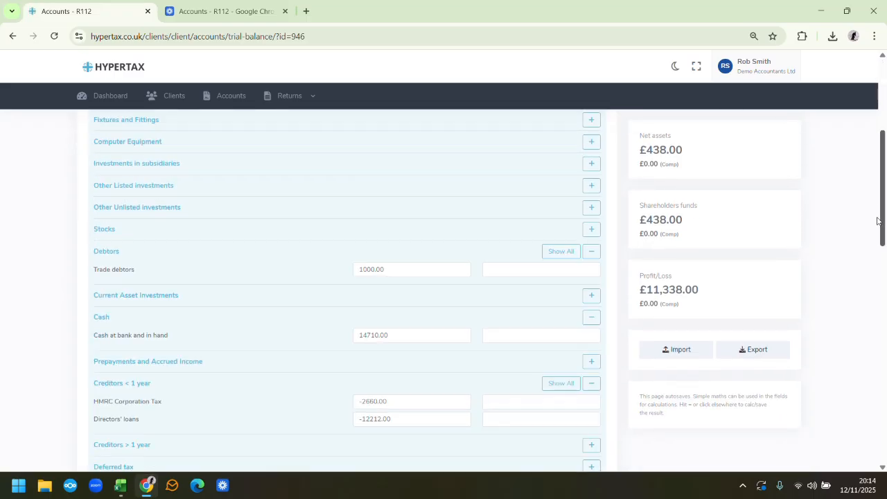
pyautogui.scroll(-1, 877, 220)
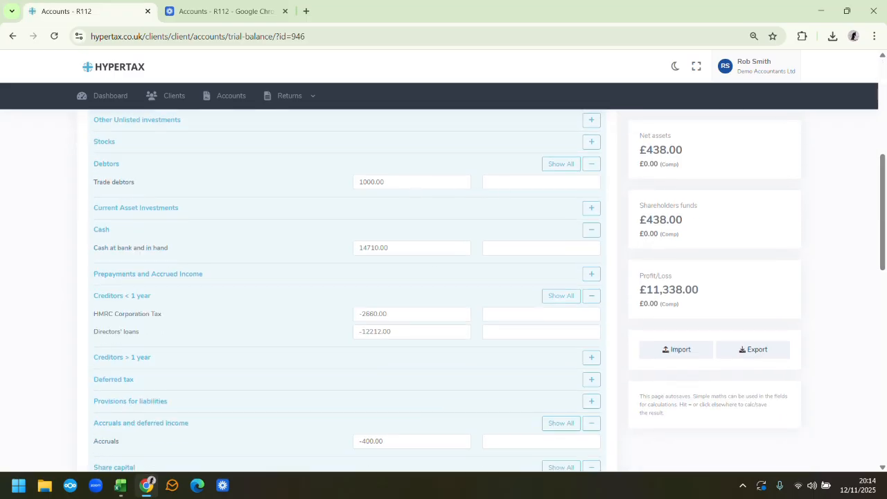
pyautogui.moveTo(883, 234)
pyautogui.mouseDown()
pyautogui.moveTo(883, 442)
pyautogui.moveTo(885, 188)
pyautogui.moveTo(879, 358)
pyautogui.moveTo(870, 228)
pyautogui.mouseUp()
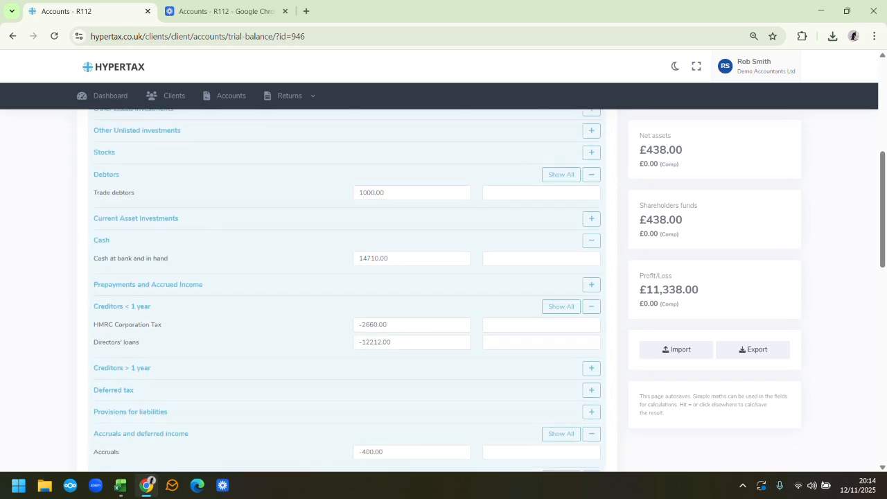
pyautogui.click(560, 307)
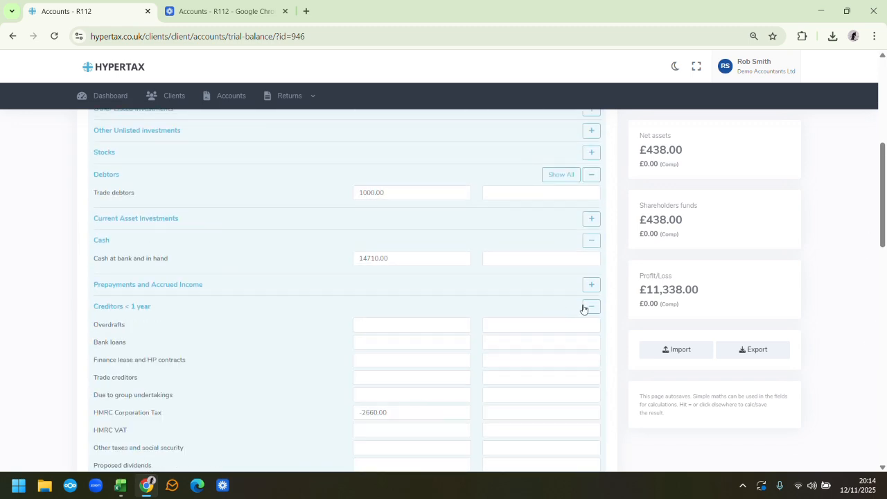
pyautogui.click(591, 307)
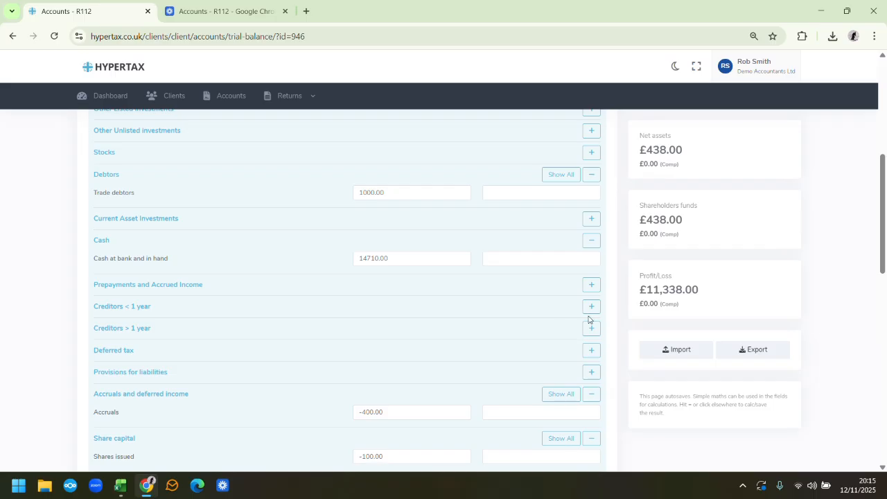
pyautogui.click(591, 307)
pyautogui.scroll(-1, 886, 212)
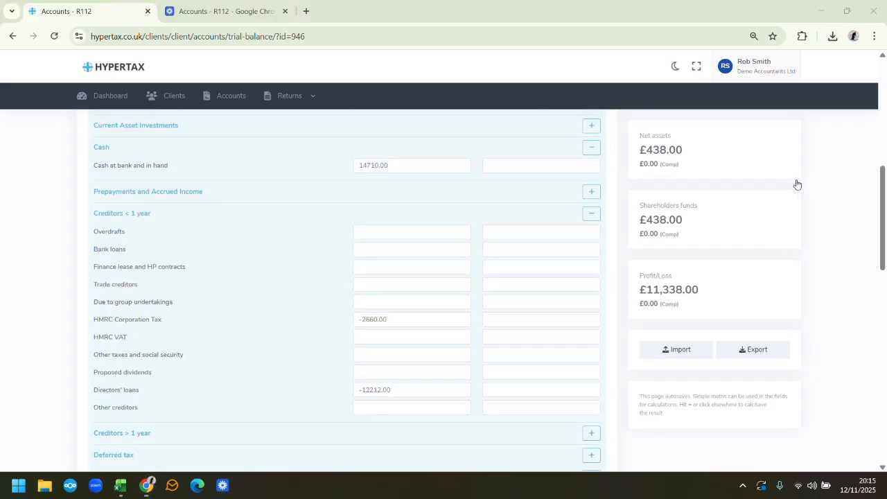
pyautogui.scroll(1, 884, 225)
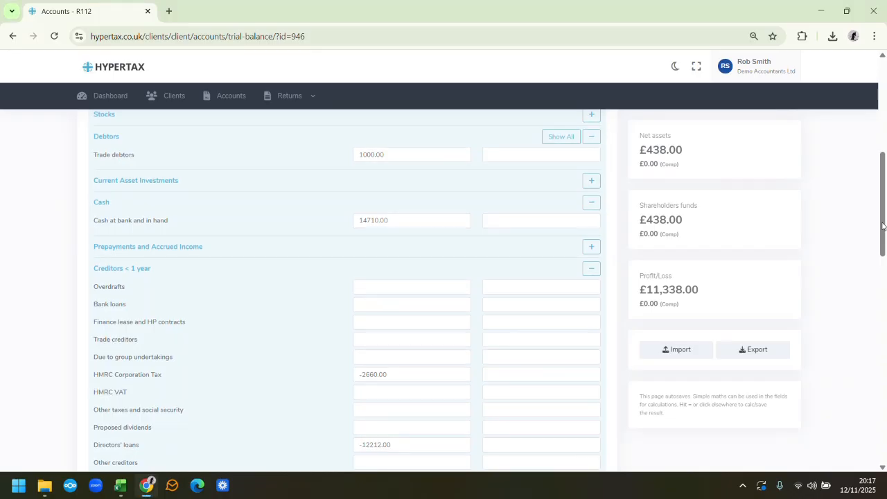
pyautogui.scroll(5, 883, 226)
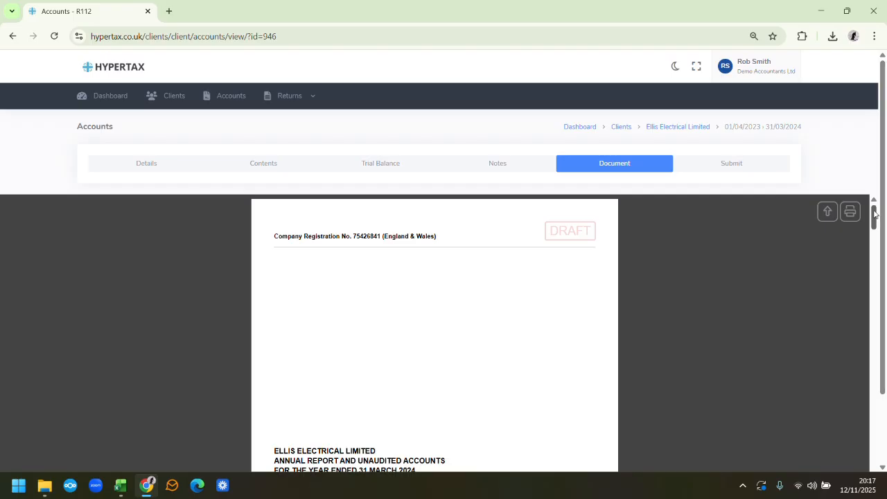
# - Review the draft accounts document, including the statement of financial position and the notes to the accounts
pyautogui.moveTo(873, 217); pyautogui.dragTo(862, 325)
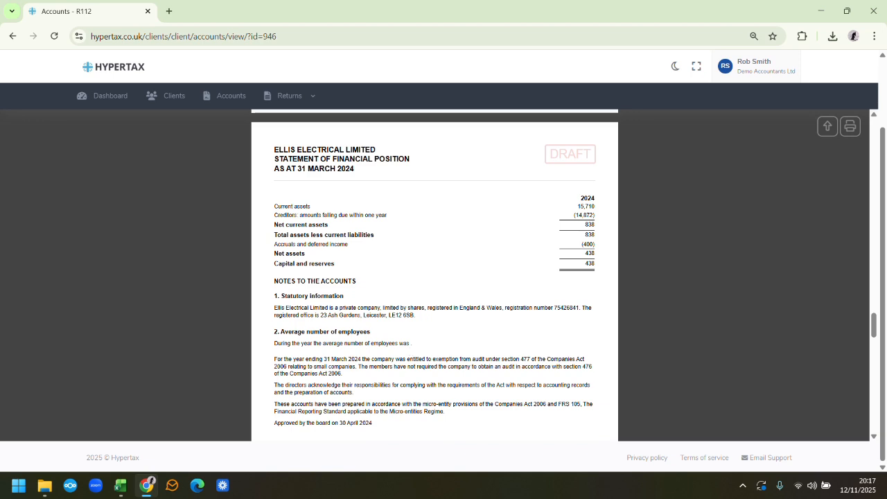
pyautogui.moveTo(874, 324); pyautogui.dragTo(874, 127)
pyautogui.moveTo(884, 174); pyautogui.dragTo(884, 97)
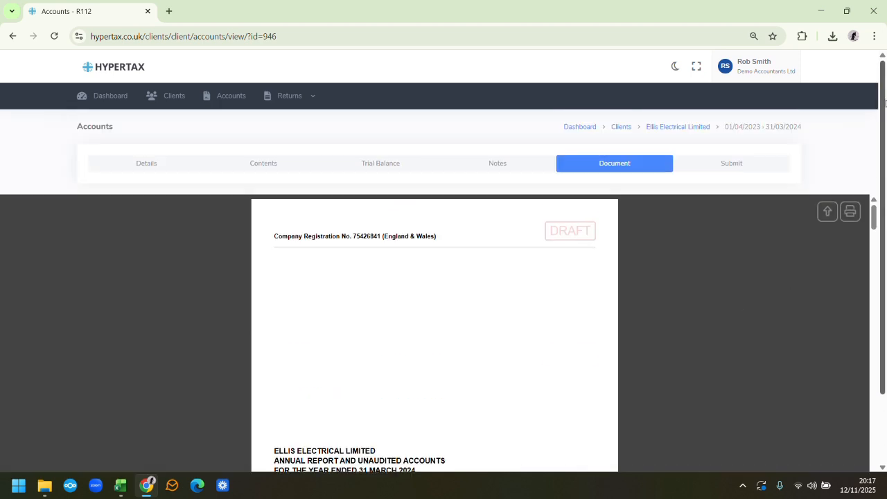
# - Set the number of employees to 1 in the Average number of employees note and save the note
pyautogui.click(508, 172)
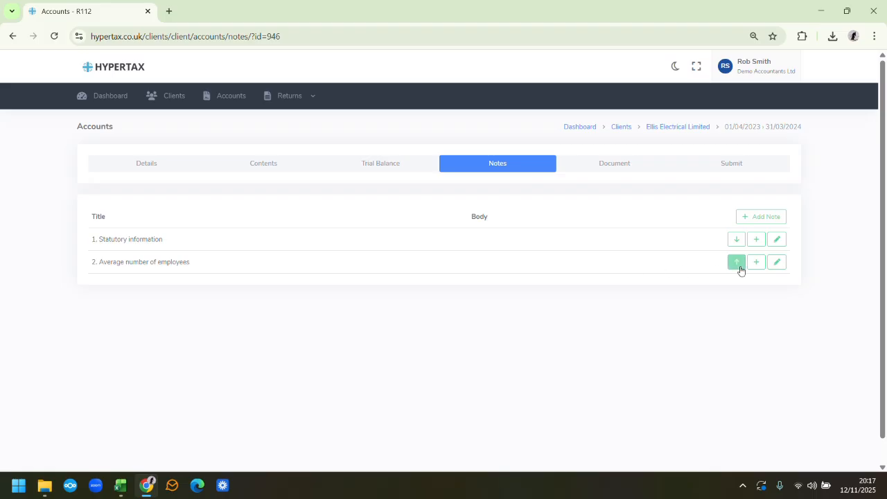
pyautogui.click(774, 266)
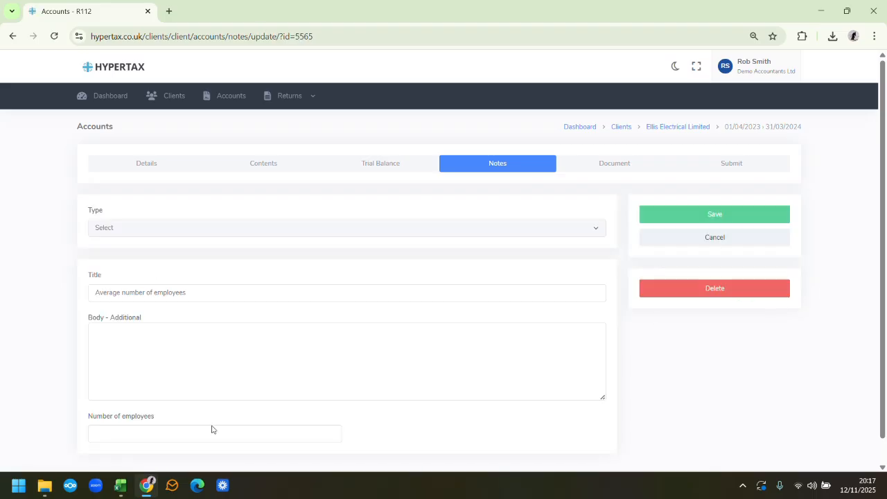
pyautogui.click(688, 212)
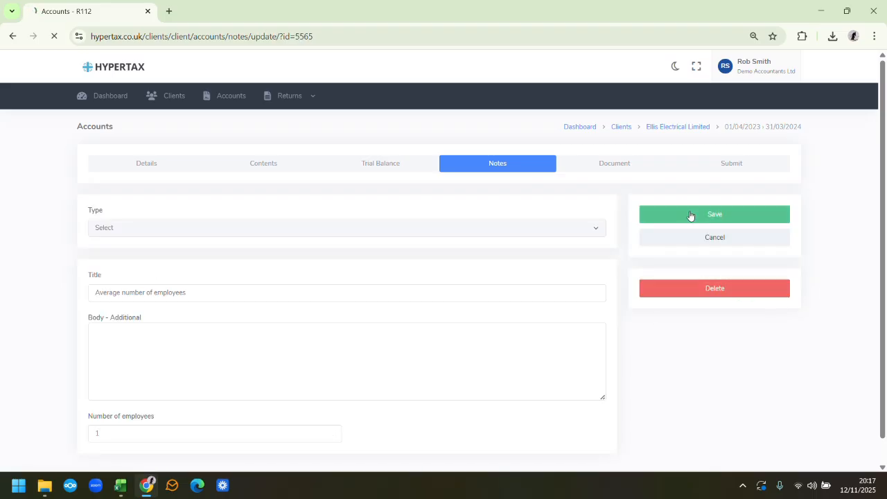
# - Check the updated accounts document and print all its pages to Adobe PDF in the Ellis Electrical Limited folder, keeping the suggested file name
pyautogui.click(615, 169)
pyautogui.moveTo(873, 217); pyautogui.dragTo(882, 121)
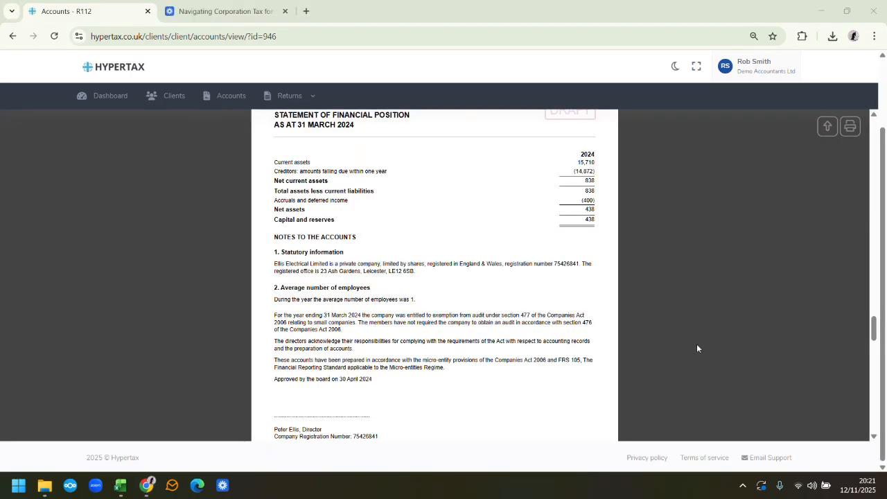
pyautogui.click(857, 131)
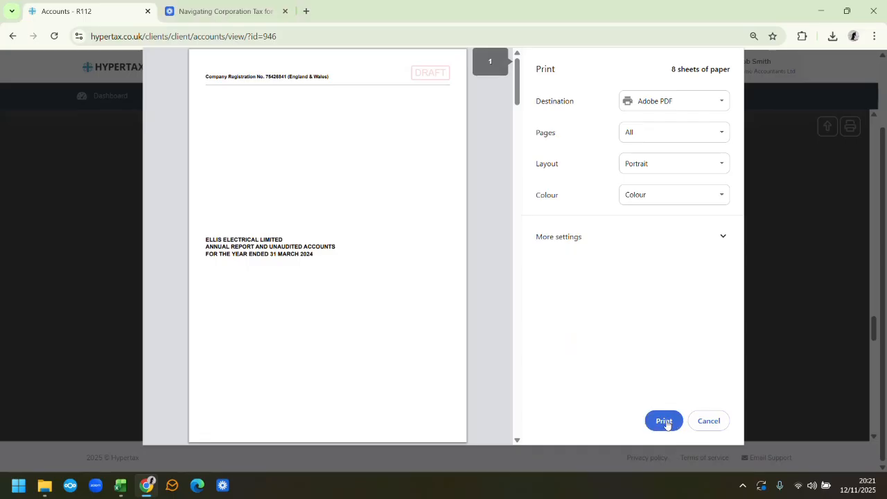
pyautogui.click(664, 421)
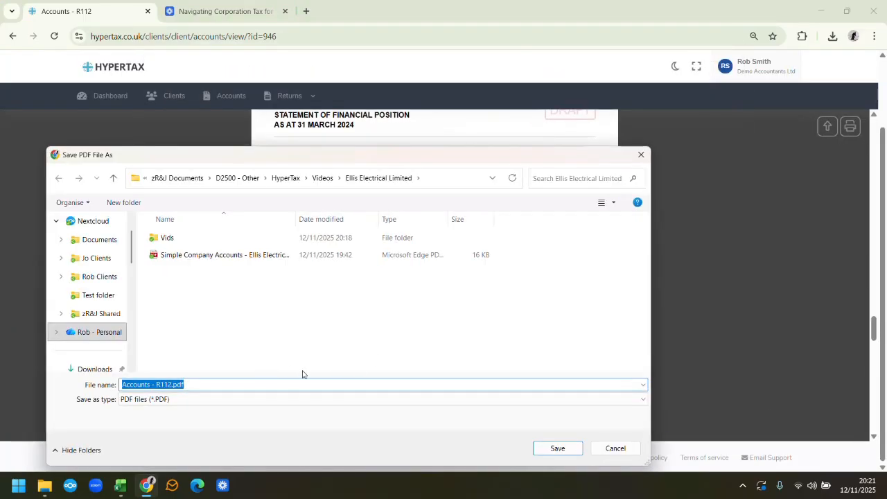
pyautogui.click(558, 449)
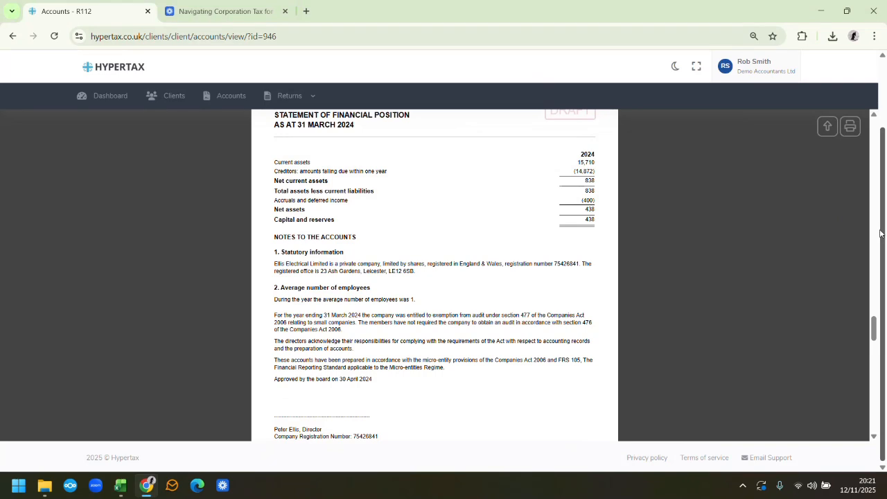
# - Create a new tax return for Ellis Electrical Limited based on its accounts for 01/04/2023 to 31/03/2024
pyautogui.scroll(2, 883, 233)
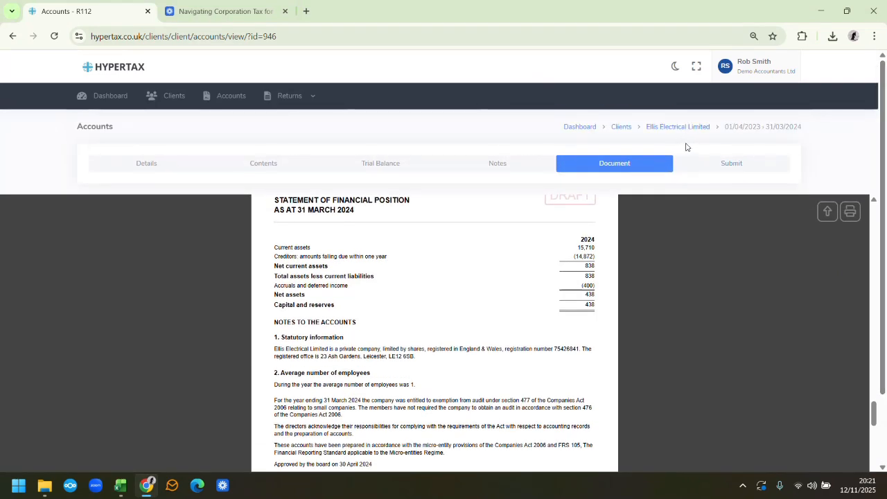
pyautogui.click(669, 128)
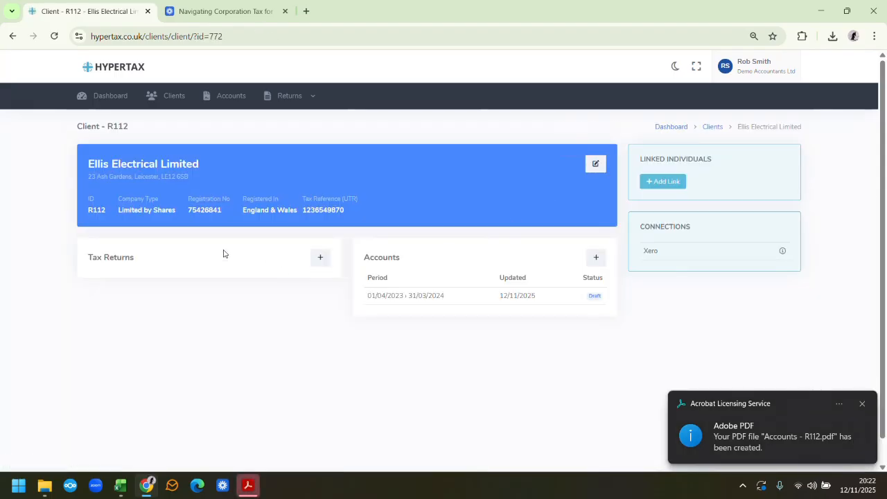
pyautogui.click(321, 257)
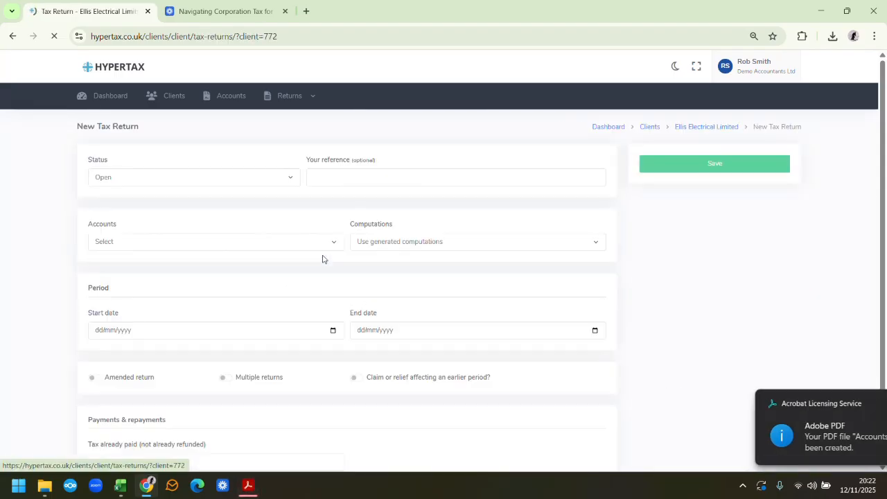
pyautogui.click(284, 246)
pyautogui.click(181, 271)
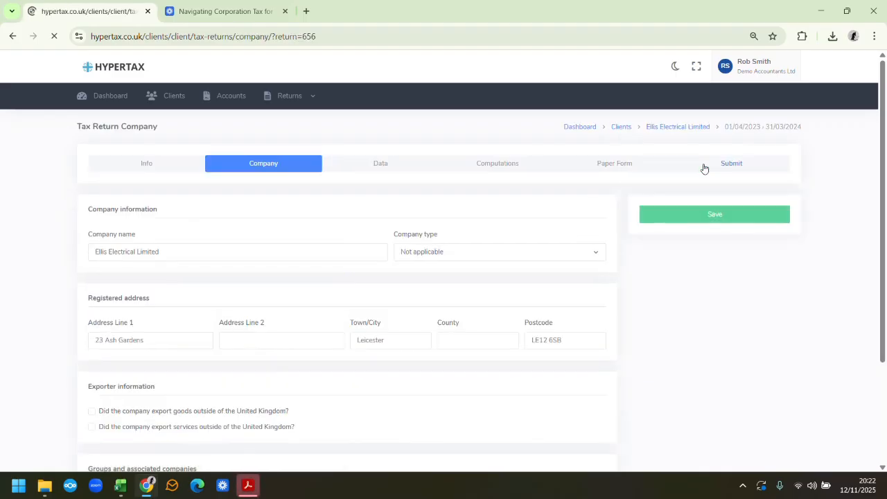
# - Review the tax return computations, print them to Adobe PDF as Tax Return - Ellis Electrical Limited.pdf, and close the PDF viewer
pyautogui.click(497, 166)
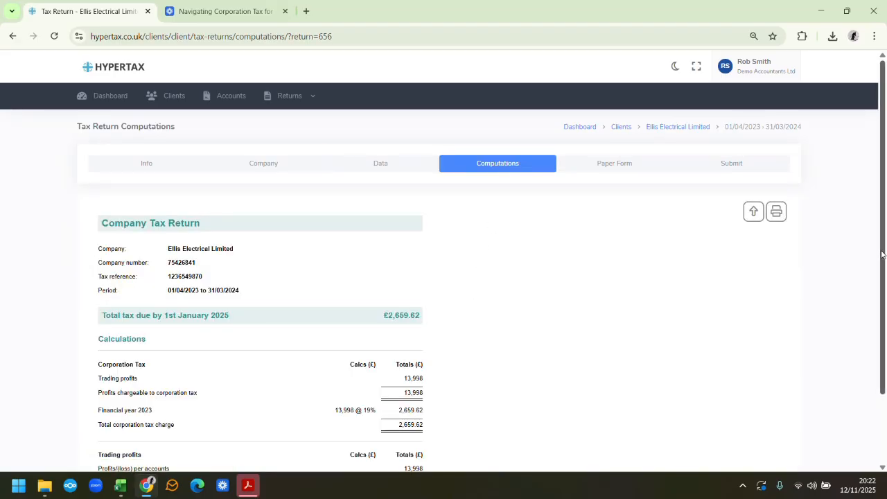
pyautogui.scroll(-2, 763, 347)
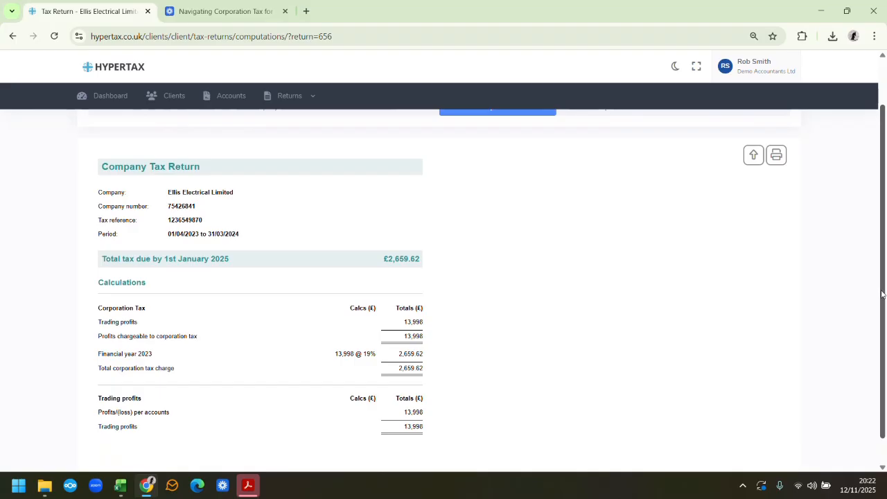
pyautogui.scroll(-1, 882, 295)
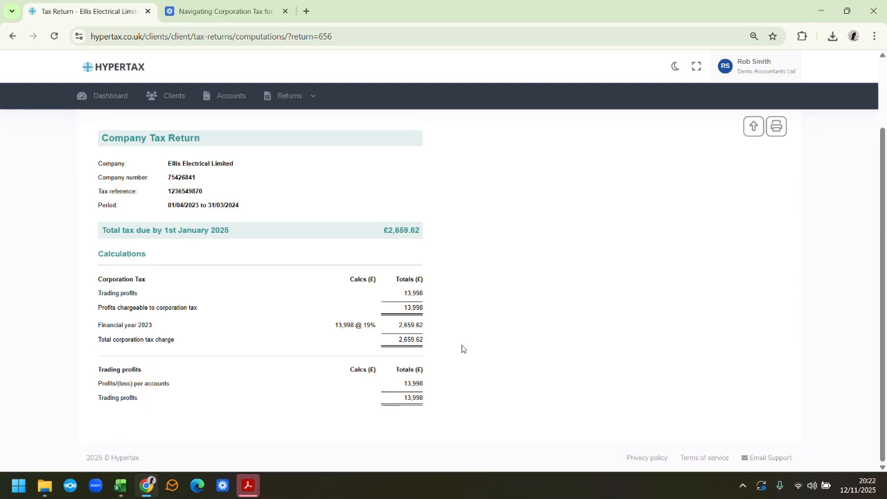
pyautogui.click(775, 129)
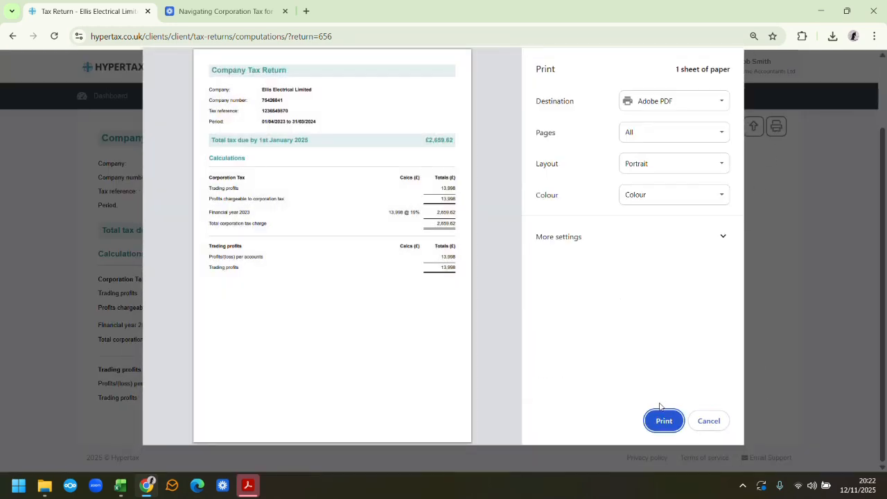
pyautogui.click(662, 419)
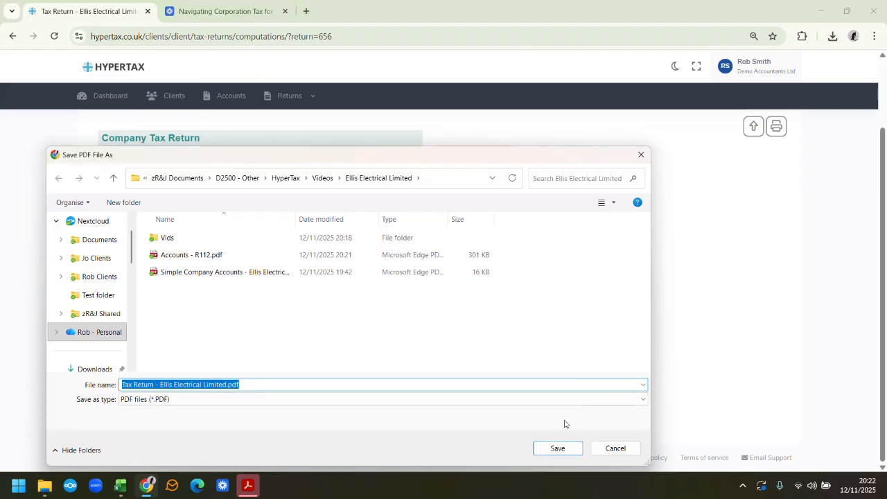
pyautogui.click(557, 448)
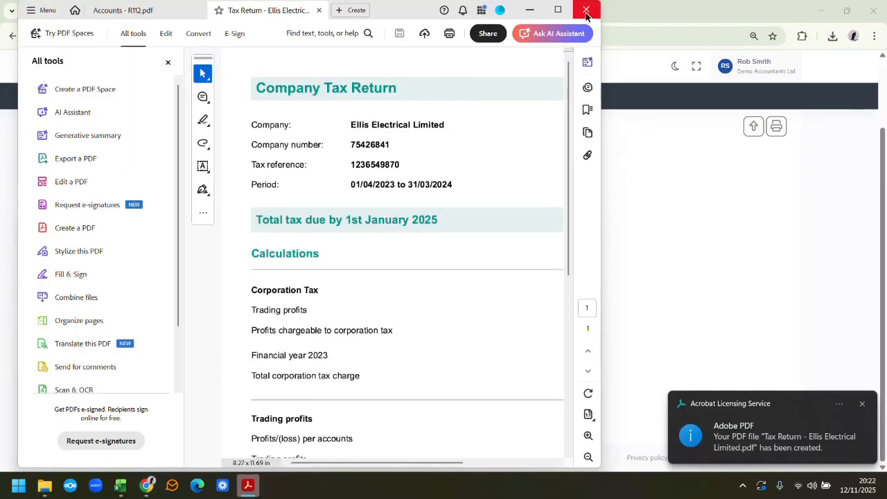
pyautogui.click(587, 11)
pyautogui.click(249, 262)
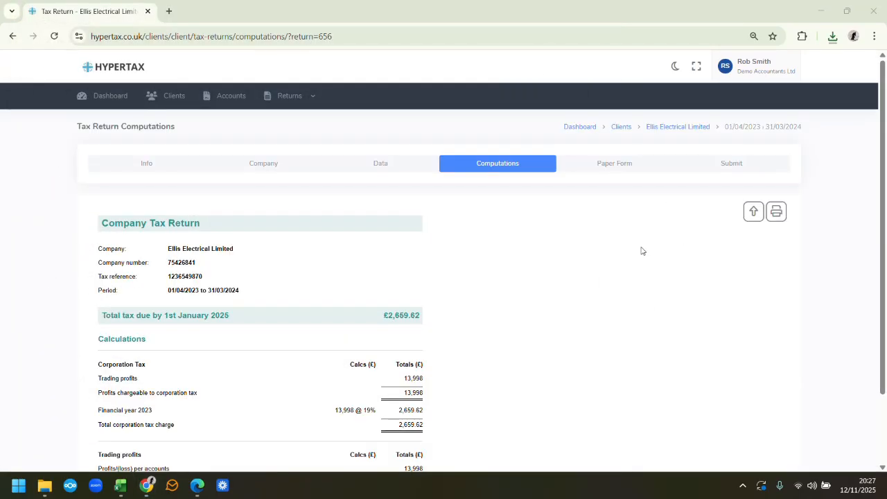
# - Export the CT600 paper form as a PDF, save it to the Ellis Electrical Limited folder under its suggested name, and return to the tax return
pyautogui.click(620, 164)
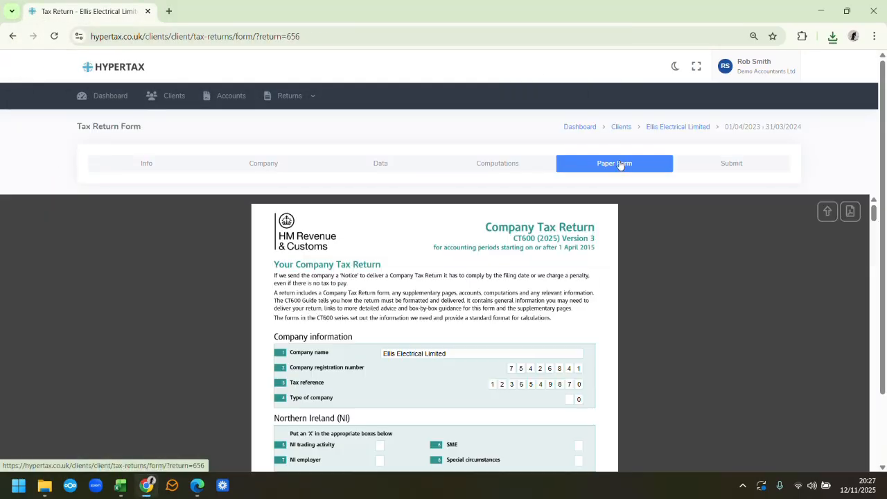
pyautogui.moveTo(873, 215); pyautogui.dragTo(881, 119)
pyautogui.click(851, 129)
pyautogui.click(824, 68)
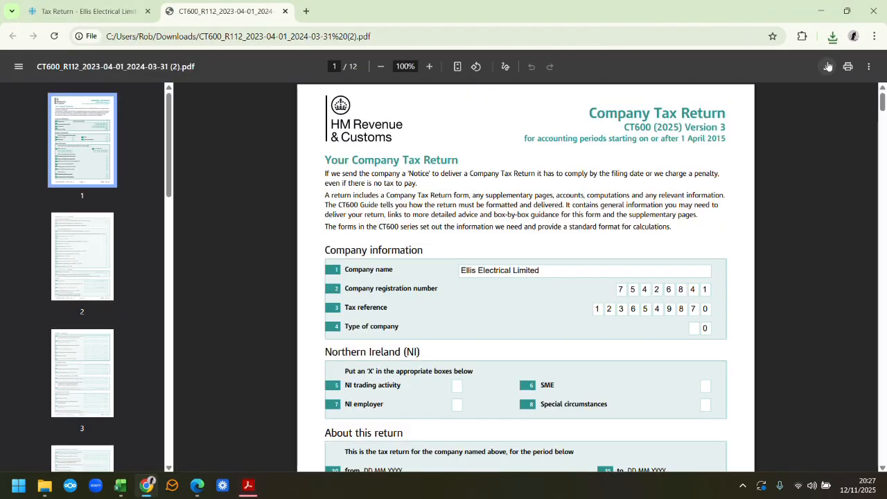
pyautogui.click(828, 66)
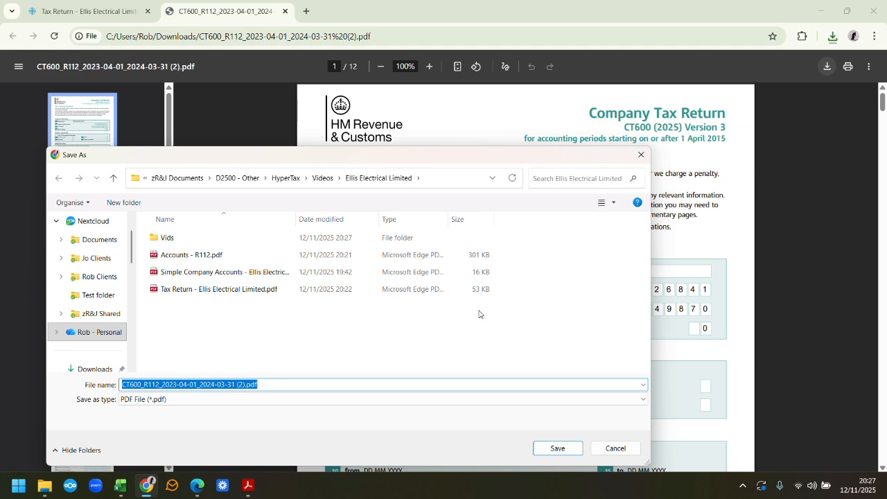
pyautogui.click(554, 447)
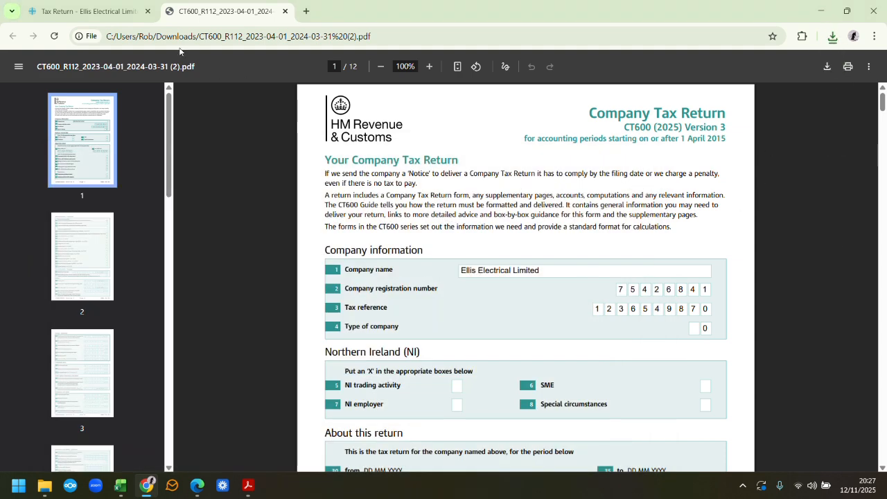
pyautogui.click(90, 11)
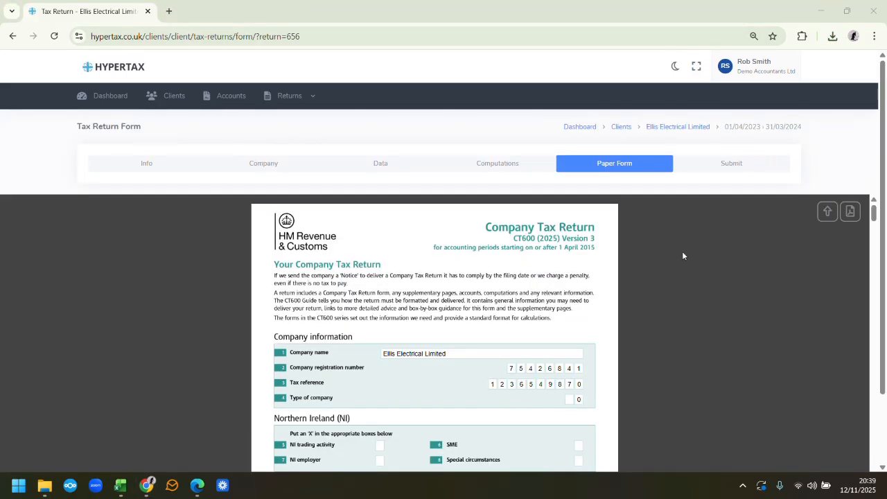
# - Resolve the accounts status issue blocking the tax return submission by setting the linked accounts to Approved and saving them
pyautogui.click(732, 171)
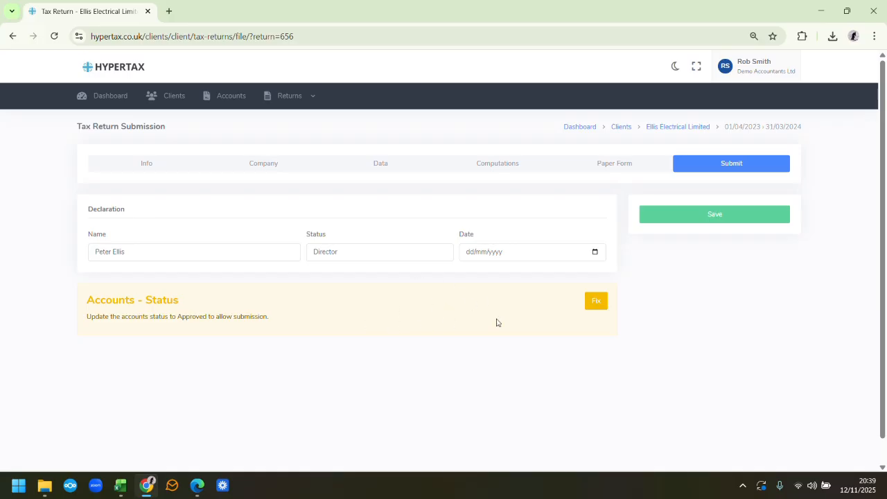
pyautogui.click(596, 302)
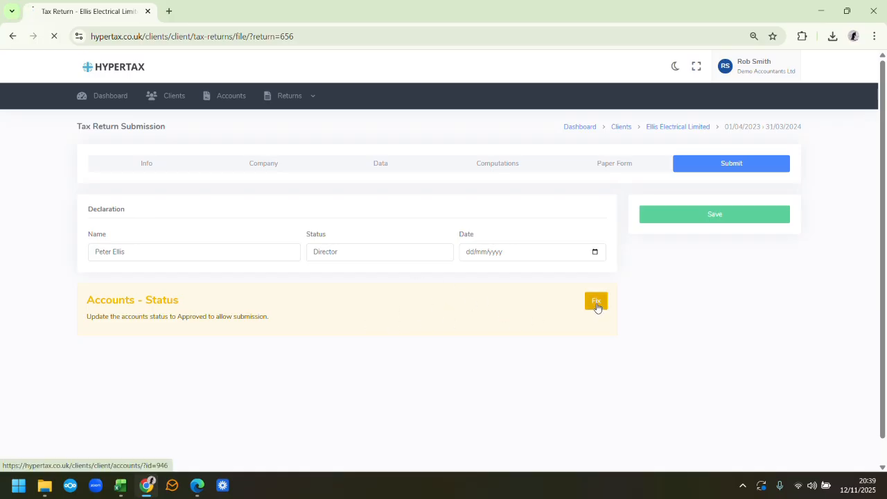
pyautogui.click(454, 254)
pyautogui.click(427, 283)
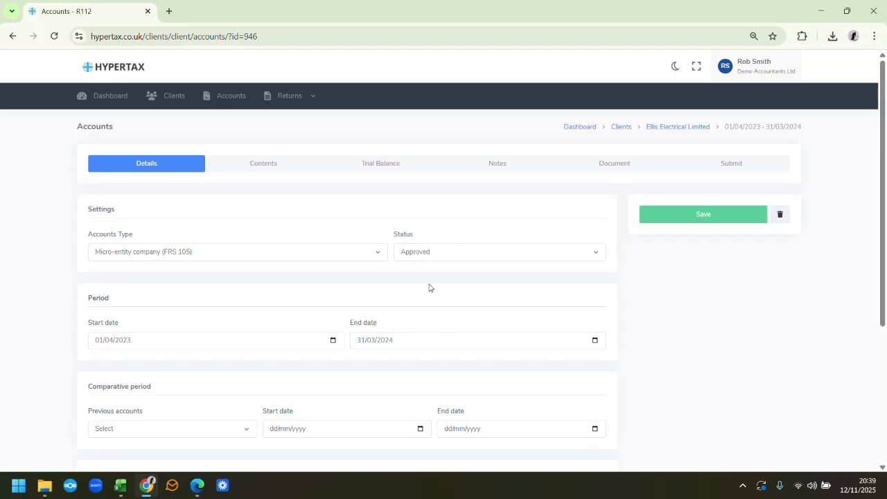
pyautogui.click(606, 166)
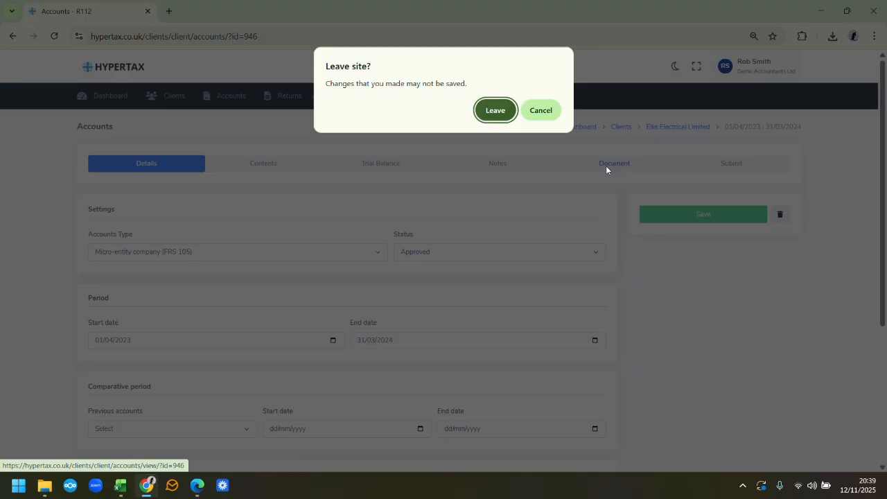
pyautogui.click(549, 115)
pyautogui.click(703, 214)
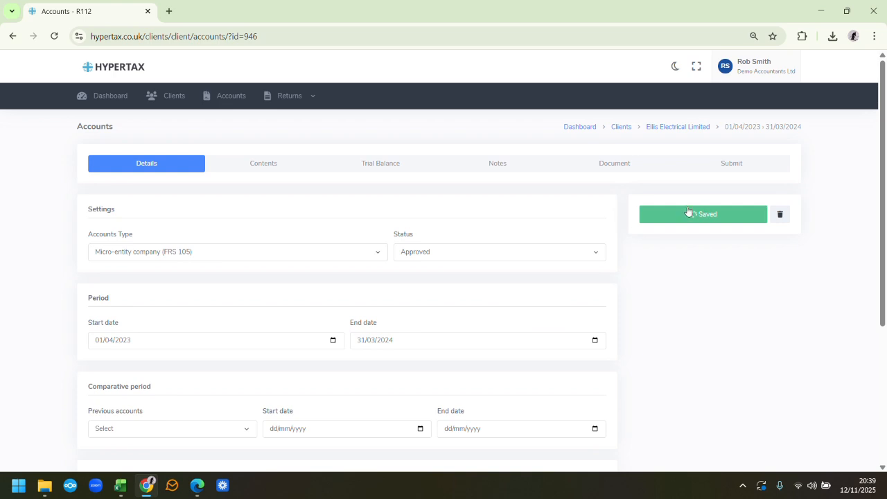
# - Update the 01/04/2023 to 31/03/2024 tax return from the changed accounts and check its submission page
pyautogui.click(617, 171)
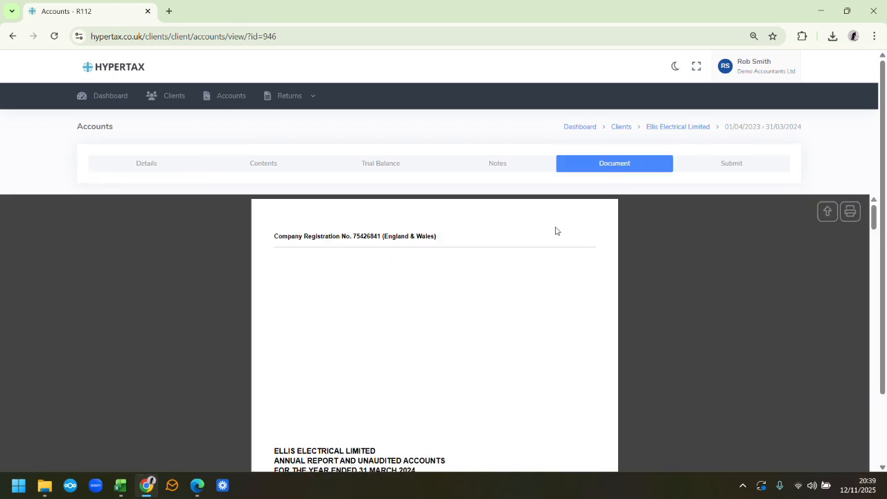
pyautogui.click(659, 126)
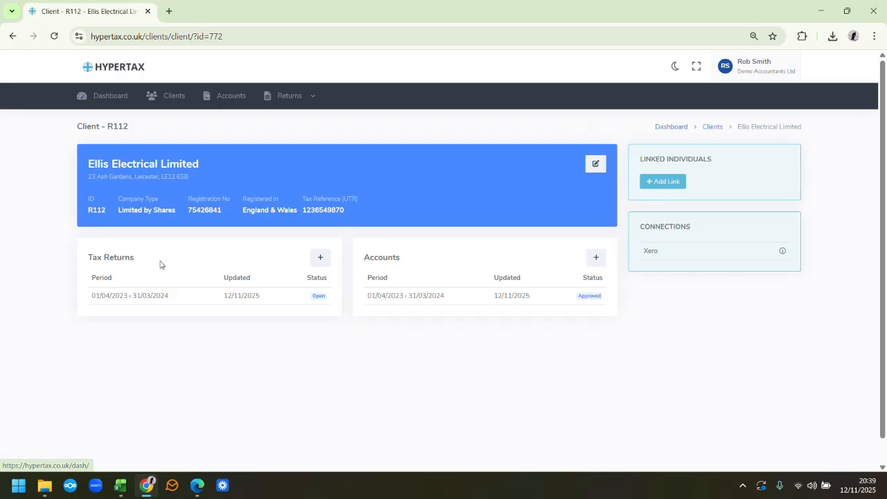
pyautogui.click(158, 295)
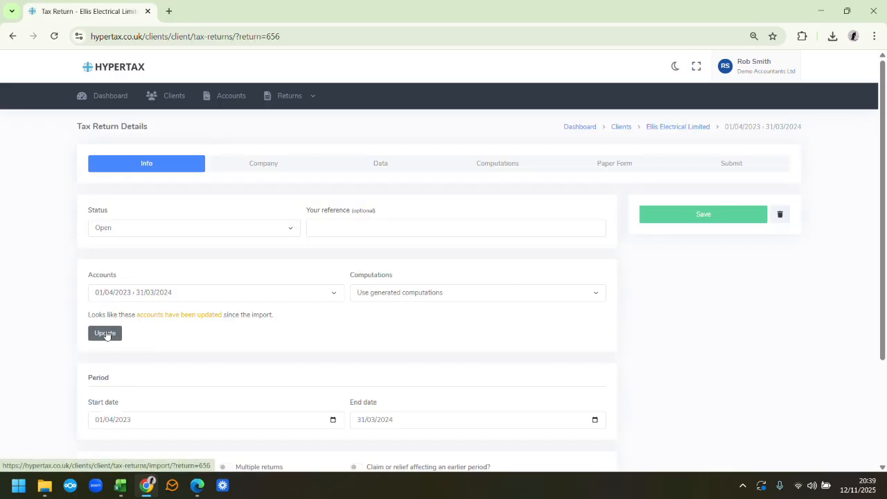
pyautogui.click(105, 333)
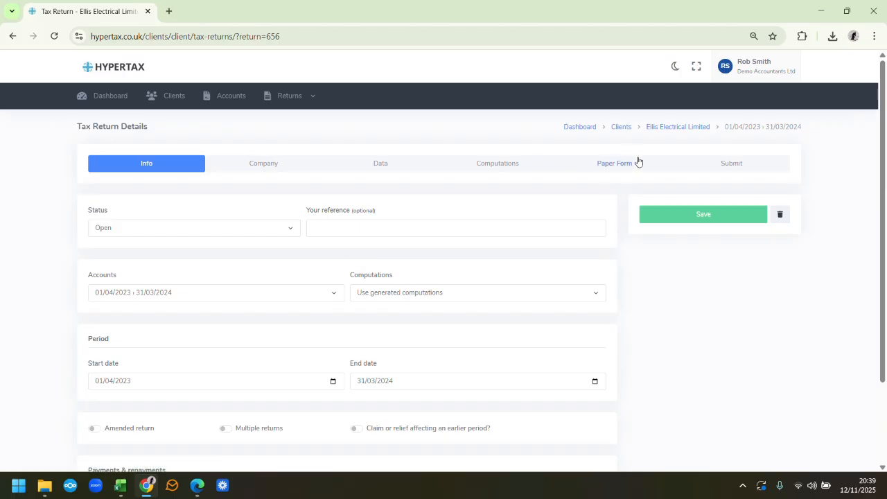
pyautogui.click(728, 166)
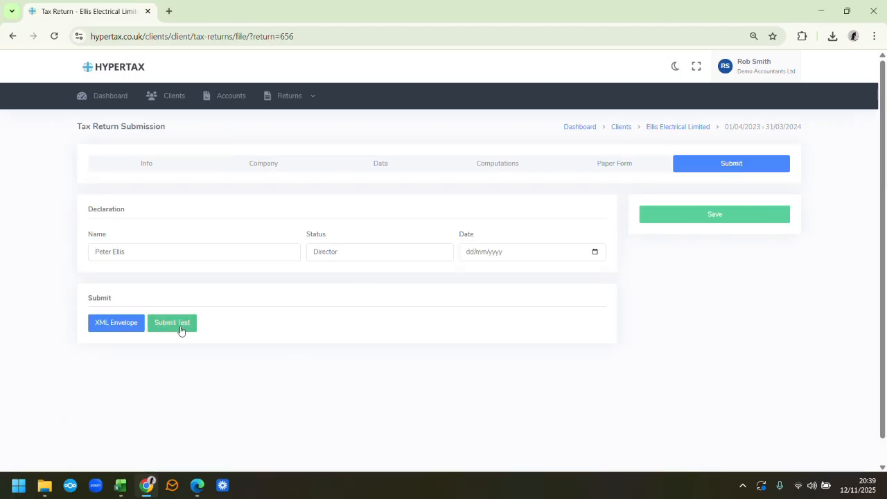
# - Open the Companies House submission page for Ellis Electrical Limited's 01/04/2023 to 31/03/2024 accounts
pyautogui.click(678, 128)
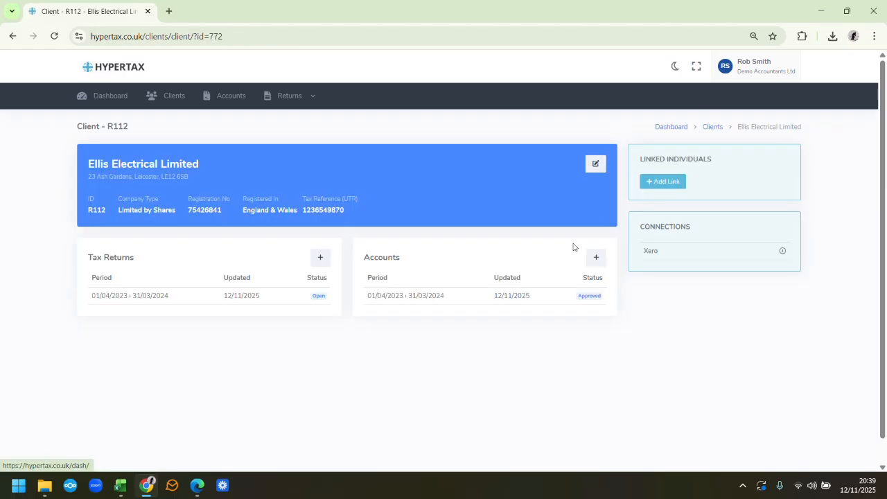
pyautogui.click(467, 296)
pyautogui.click(728, 164)
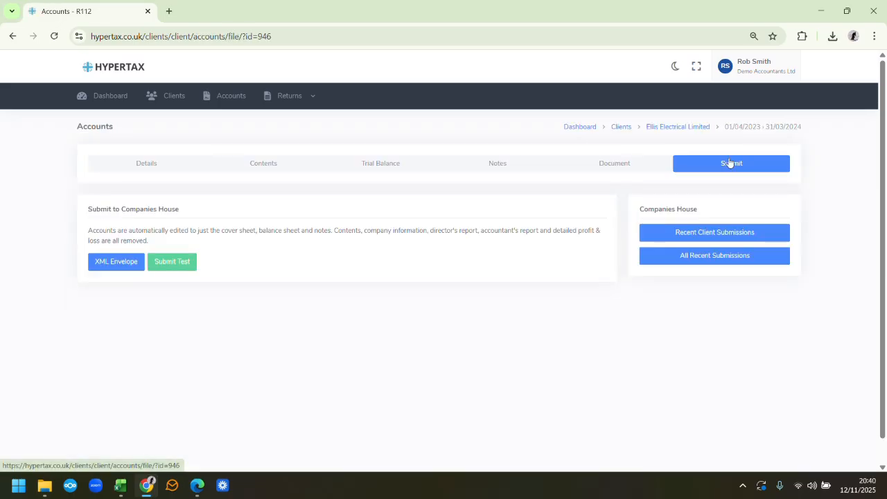